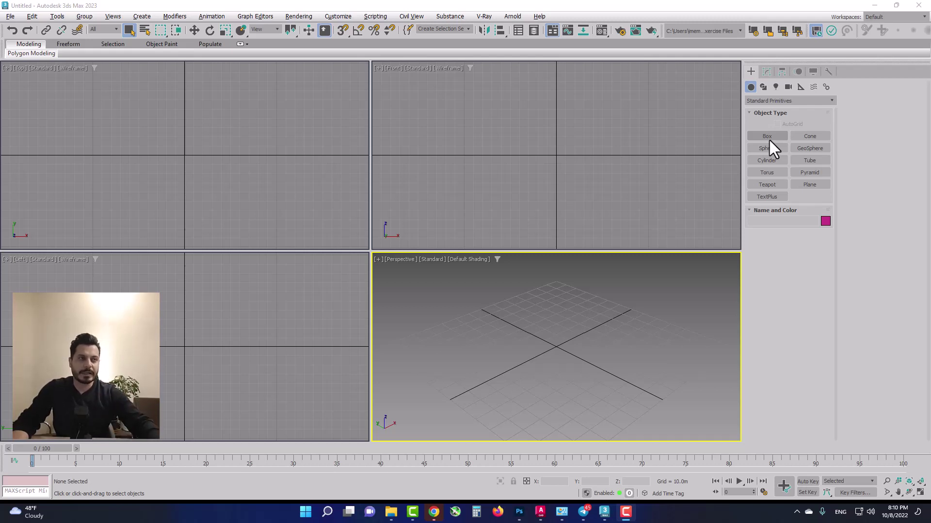
# - Create a box via keyboard entry with length 10, width 0.2 and height 3
pyautogui.click(767, 136)
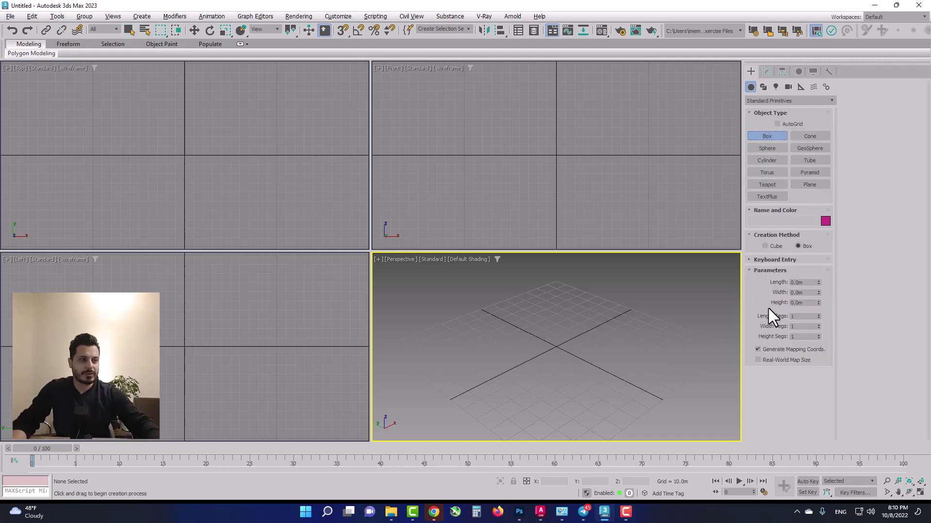
pyautogui.click(786, 259)
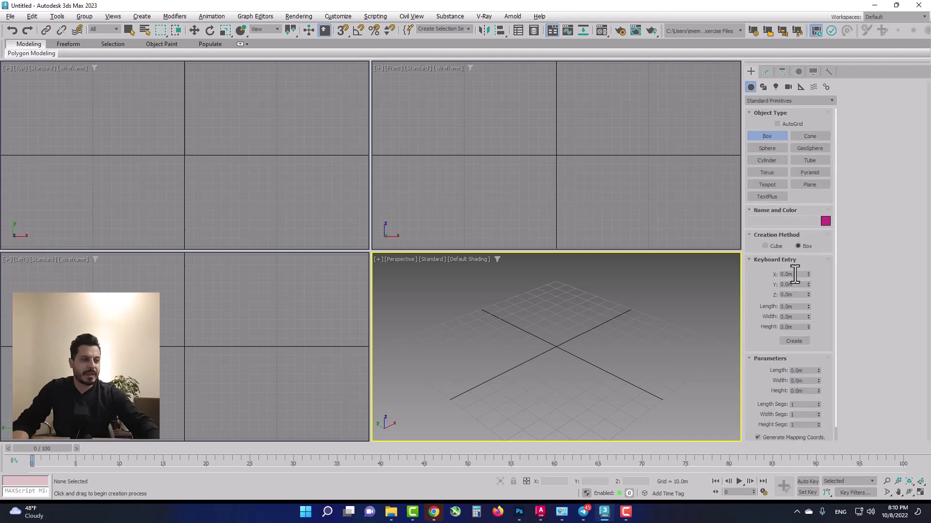
pyautogui.click(795, 307)
pyautogui.write('10')
pyautogui.press('Tab')
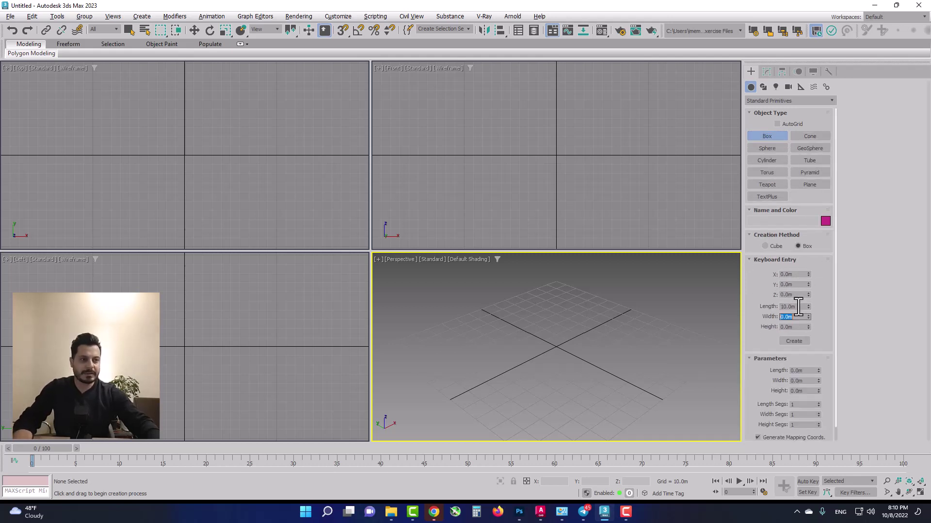
pyautogui.write('0.2')
pyautogui.press('Tab')
pyautogui.write('3')
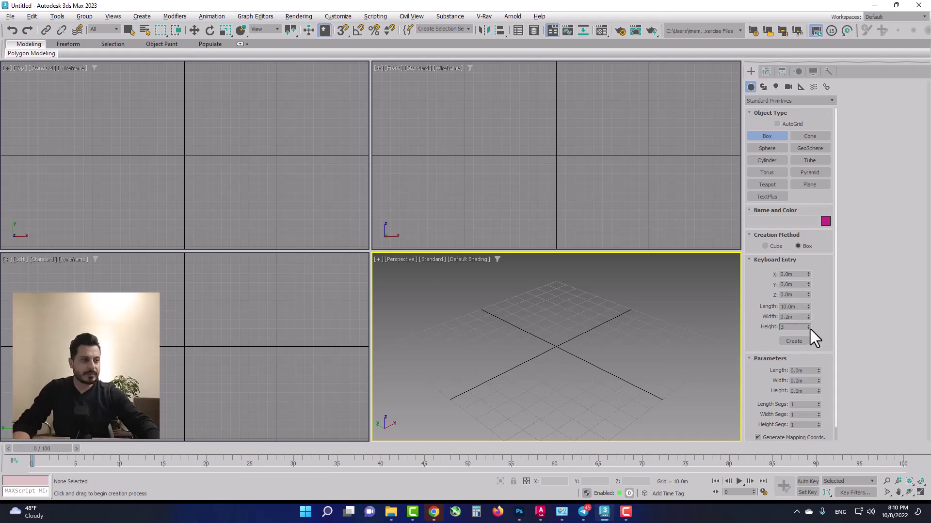
pyautogui.click(793, 341)
pyautogui.rightClick(489, 369)
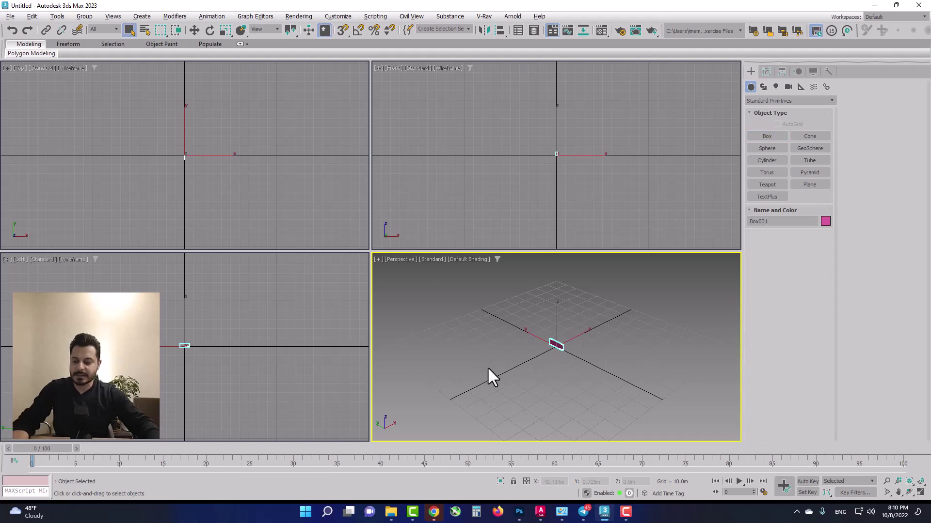
# - Frame the box, maximize the Perspective view, and turn on Edged Faces
pyautogui.press('z')
pyautogui.press('z')
pyautogui.press('z')
pyautogui.press('z')
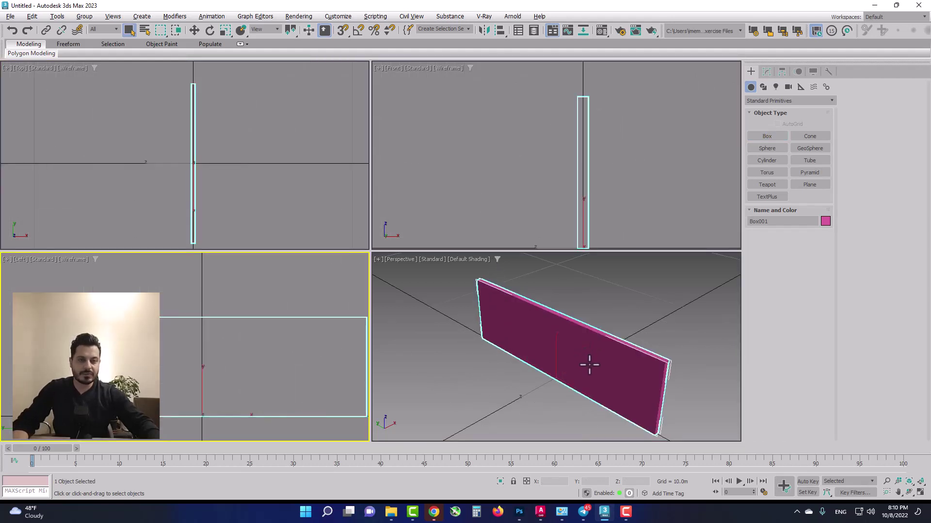
pyautogui.hotkey('alt', 'w')
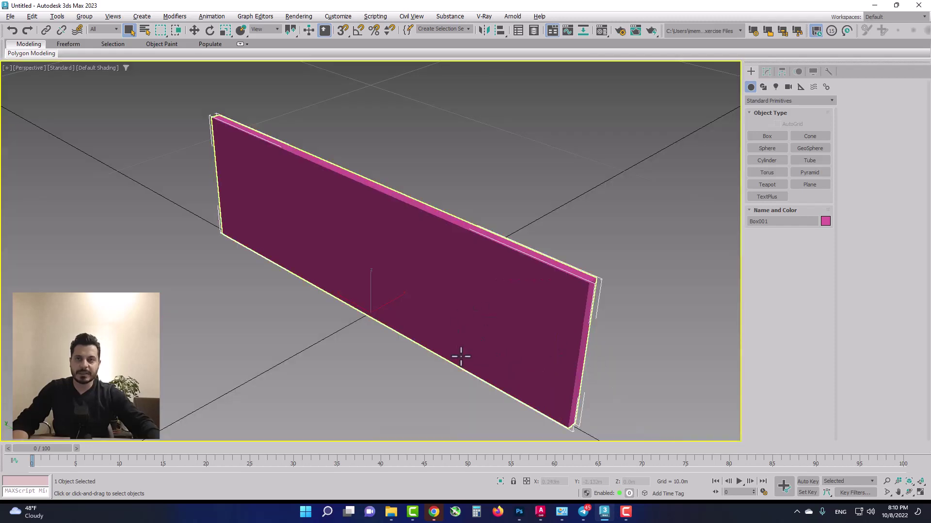
pyautogui.keyDown('alt'); pyautogui.moveTo(459, 355); pyautogui.dragTo(543, 334, button='middle'); pyautogui.keyUp('alt')
pyautogui.press('w')
pyautogui.moveTo(436, 307)
pyautogui.keyDown('alt'); pyautogui.mouseDown(button='middle')
pyautogui.moveTo(383, 297)
pyautogui.moveTo(402, 317)
pyautogui.moveTo(440, 326)
pyautogui.mouseUp(button='middle'); pyautogui.keyUp('alt')
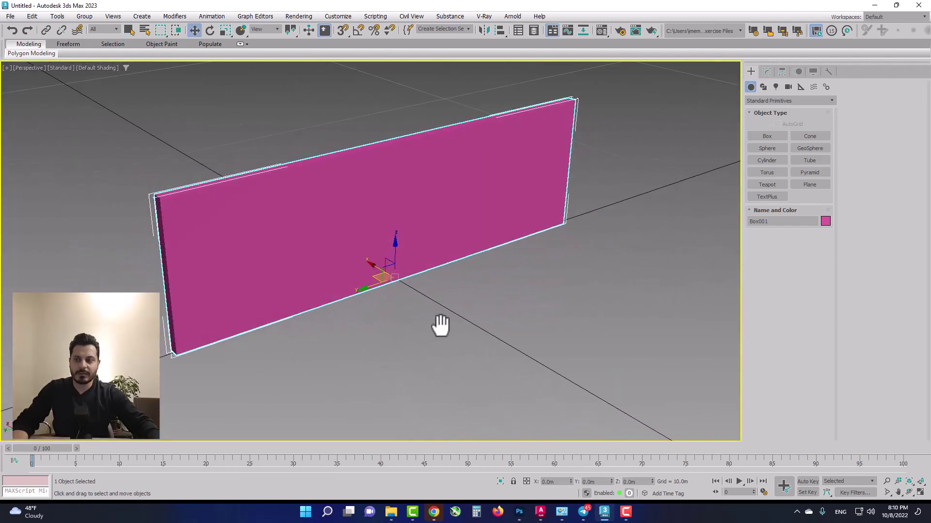
pyautogui.press('F4')
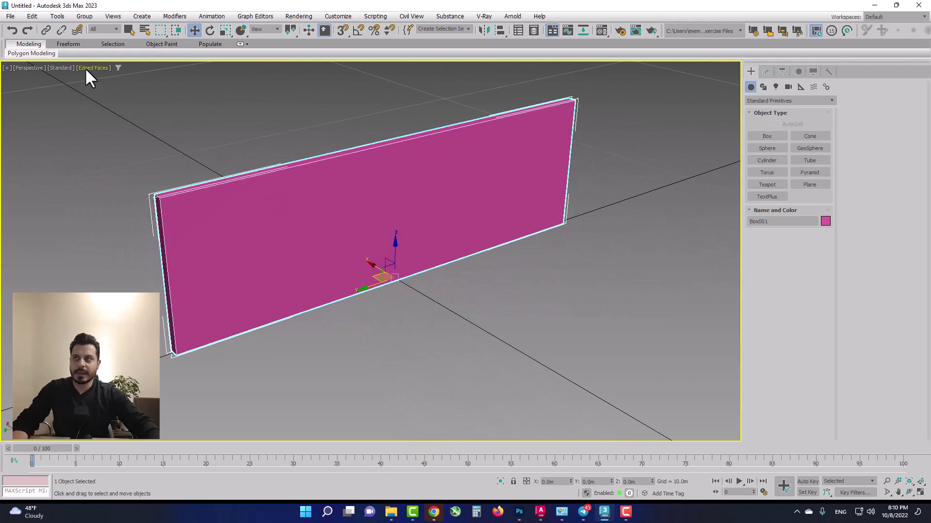
pyautogui.click(422, 376)
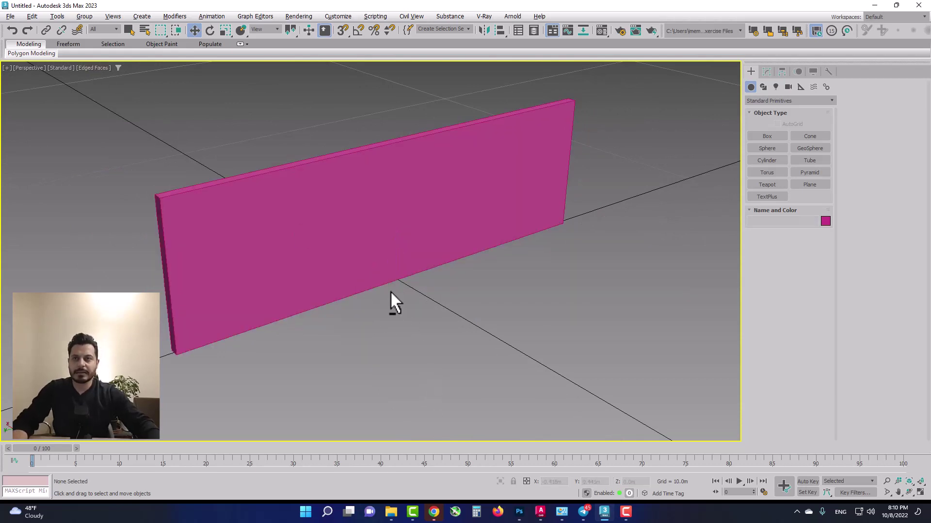
pyautogui.moveTo(390, 292)
pyautogui.keyDown('alt'); pyautogui.mouseDown(button='middle')
pyautogui.moveTo(386, 299)
pyautogui.moveTo(446, 309)
pyautogui.mouseUp(button='middle'); pyautogui.keyUp('alt')
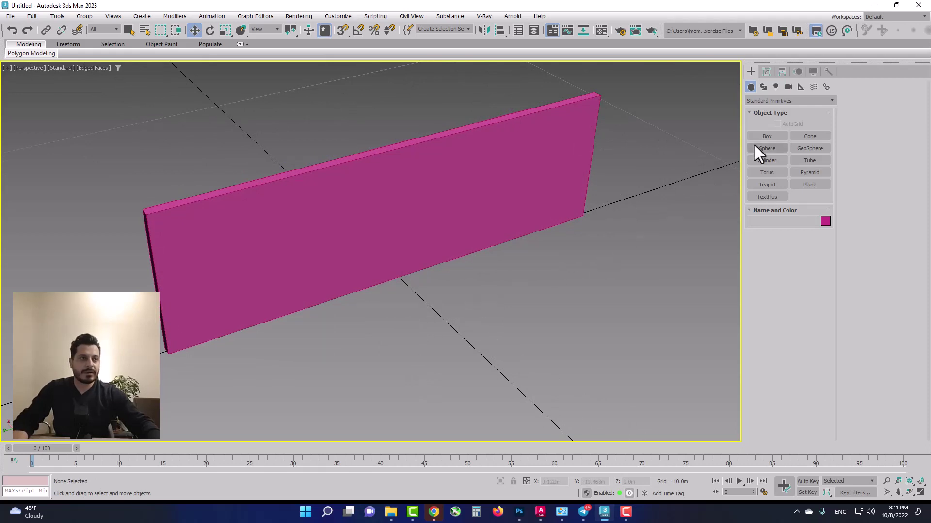
# - Start a snapped line spline at the wall's base corner with the first zigzag points
pyautogui.click(763, 88)
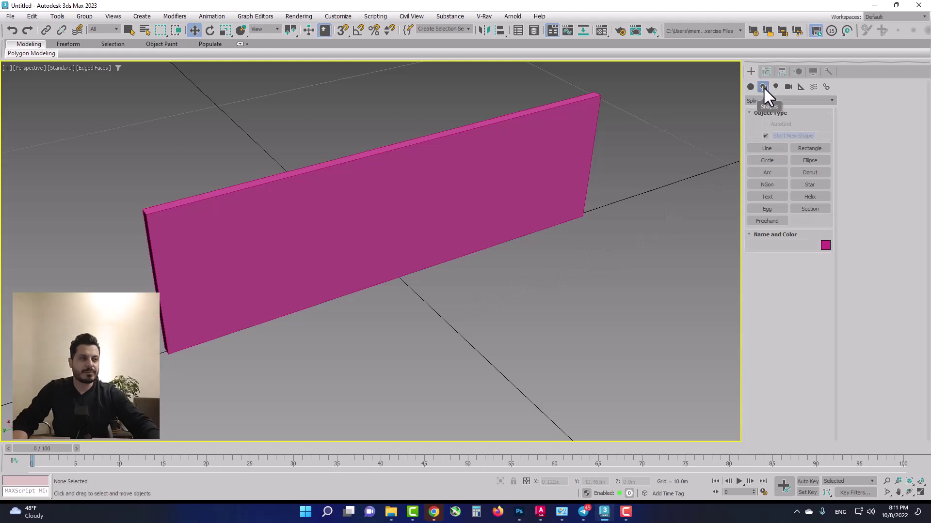
pyautogui.click(773, 147)
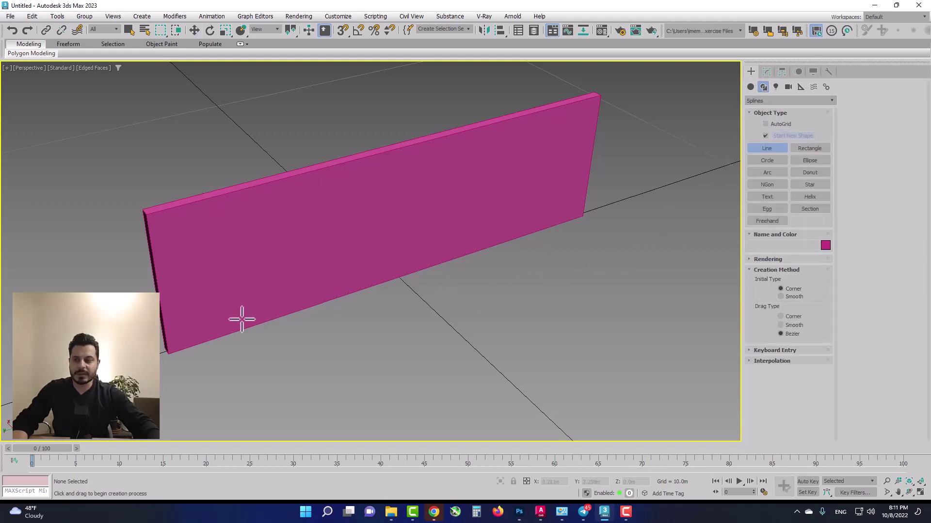
pyautogui.press('s')
pyautogui.click(173, 359)
pyautogui.click(221, 350)
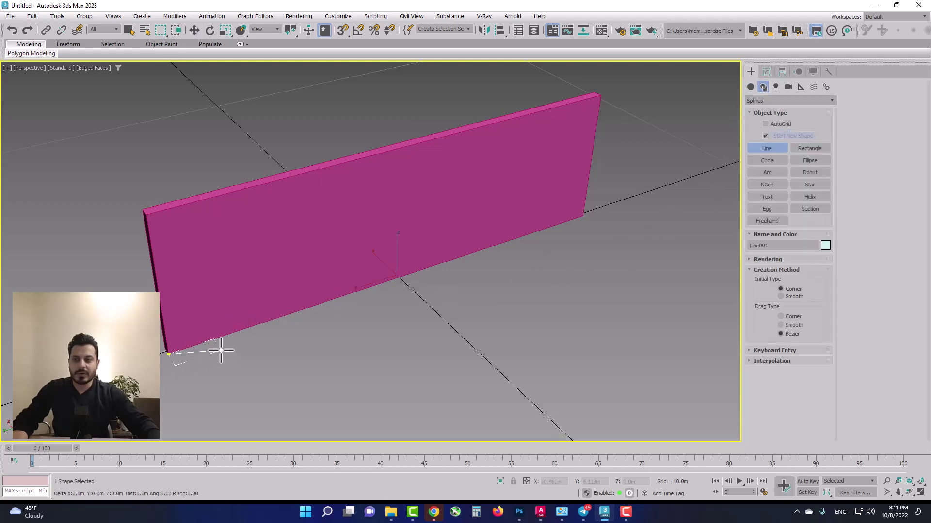
pyautogui.click(266, 324)
# - Add the remaining zigzag points up to the wall's far corner and finish the line
pyautogui.click(343, 321)
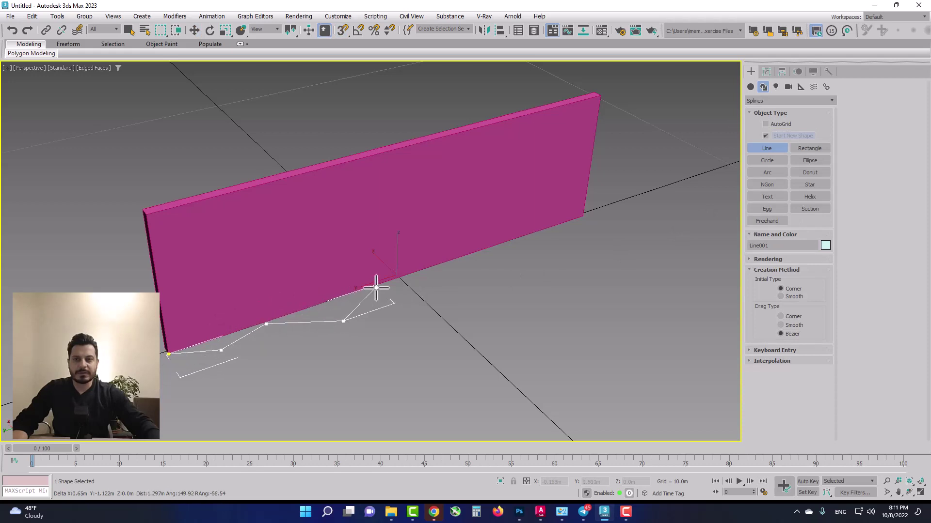
pyautogui.click(376, 288)
pyautogui.click(490, 279)
pyautogui.click(526, 238)
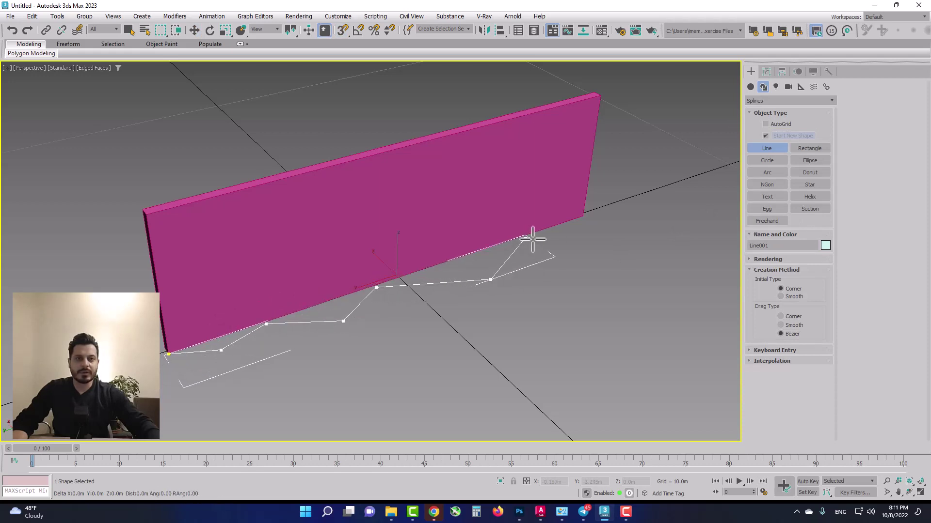
pyautogui.click(577, 244)
pyautogui.click(582, 216)
pyautogui.rightClick(645, 204)
pyautogui.keyDown('alt'); pyautogui.moveTo(609, 237); pyautogui.dragTo(525, 218, button='middle'); pyautogui.keyUp('alt')
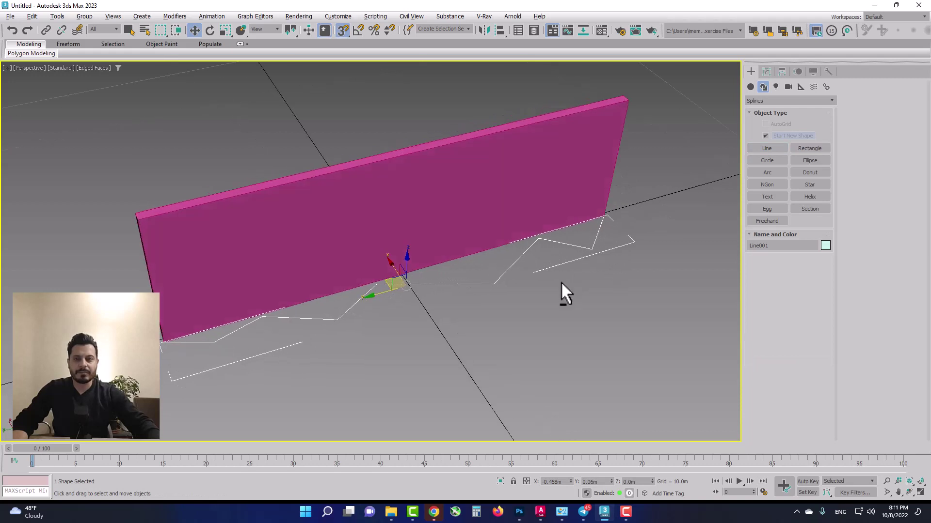
pyautogui.press('1')
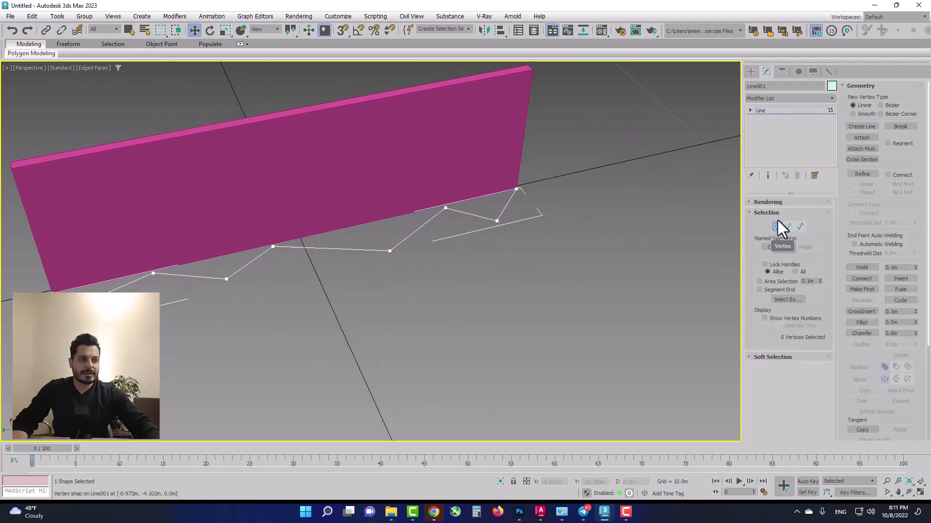
# - In the Top view, move several line vertices closer to the wall to even out the zigzag
pyautogui.click(497, 221)
pyautogui.keyDown('alt'); pyautogui.moveTo(499, 245); pyautogui.dragTo(466, 205, button='middle'); pyautogui.keyUp('alt')
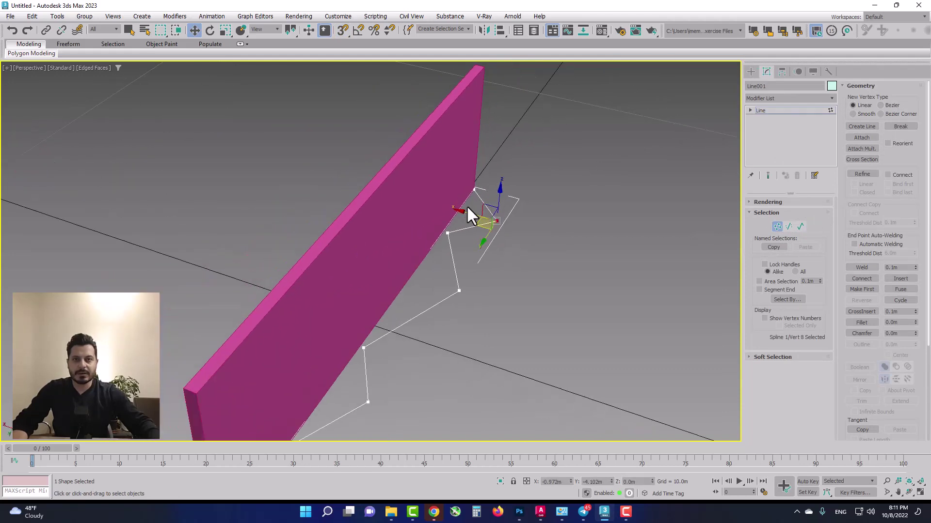
pyautogui.hotkey('alt', 'w')
pyautogui.hotkey('alt', 'w')
pyautogui.scroll(-2, 382, 275)
pyautogui.moveTo(381, 275); pyautogui.dragTo(327, 305, button='middle')
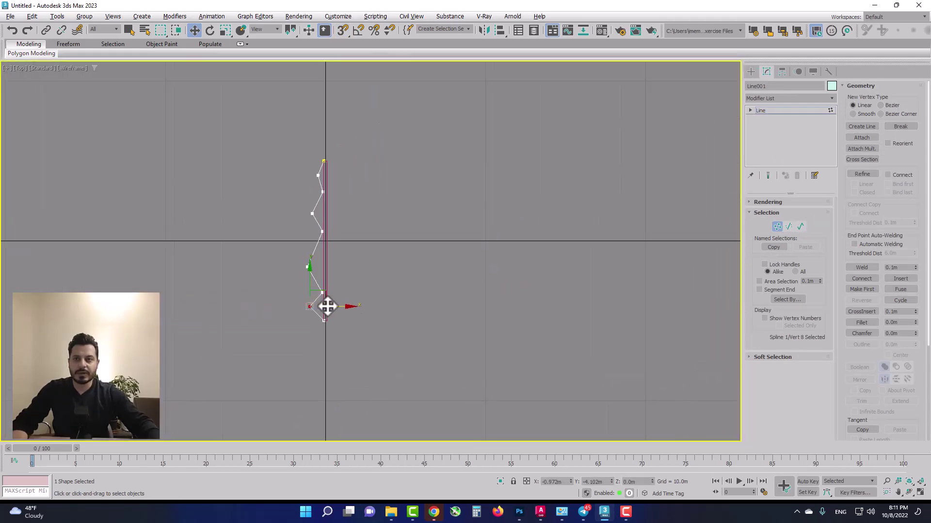
pyautogui.scroll(5, 332, 291)
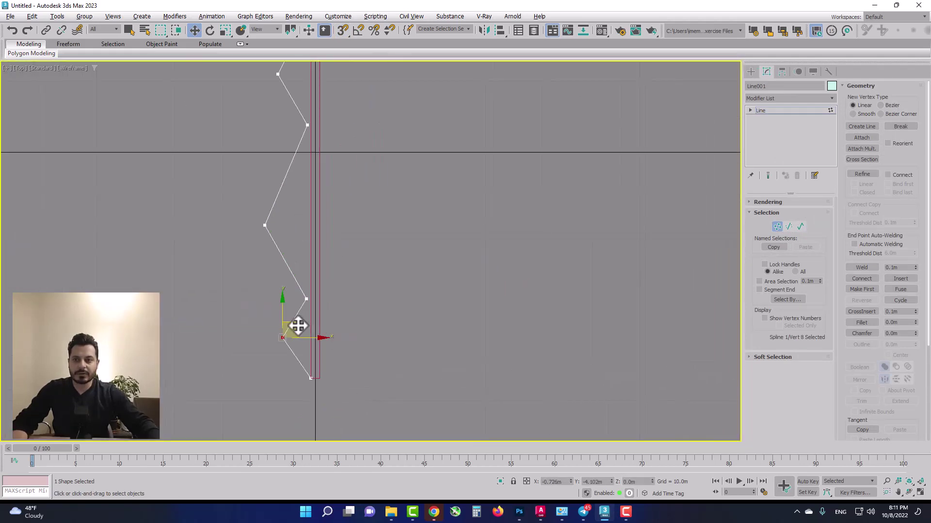
pyautogui.moveTo(299, 326)
pyautogui.mouseDown()
pyautogui.moveTo(311, 315)
pyautogui.moveTo(306, 286)
pyautogui.mouseUp()
pyautogui.click(264, 226)
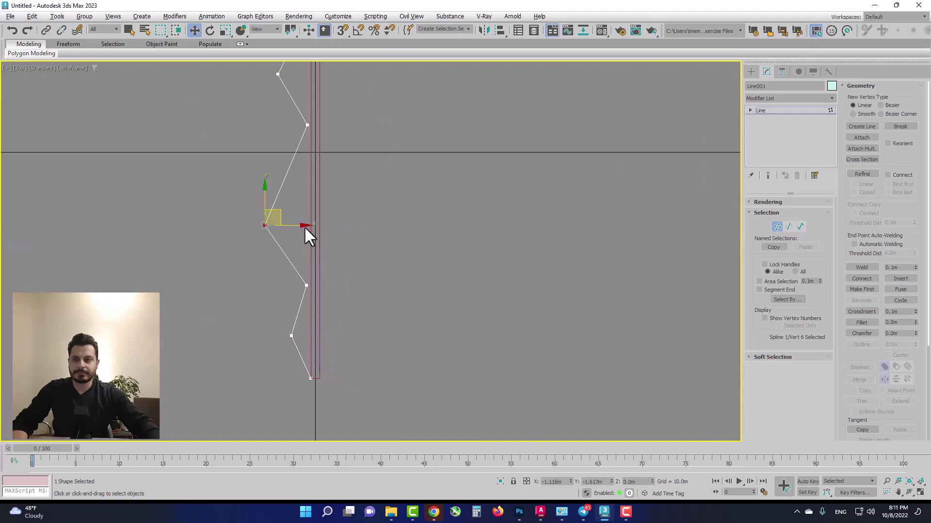
pyautogui.moveTo(307, 232); pyautogui.dragTo(328, 233)
pyautogui.moveTo(301, 68); pyautogui.dragTo(301, 166, button='middle')
pyautogui.click(309, 224)
pyautogui.moveTo(321, 208); pyautogui.dragTo(322, 218)
pyautogui.scroll(-3, 322, 219)
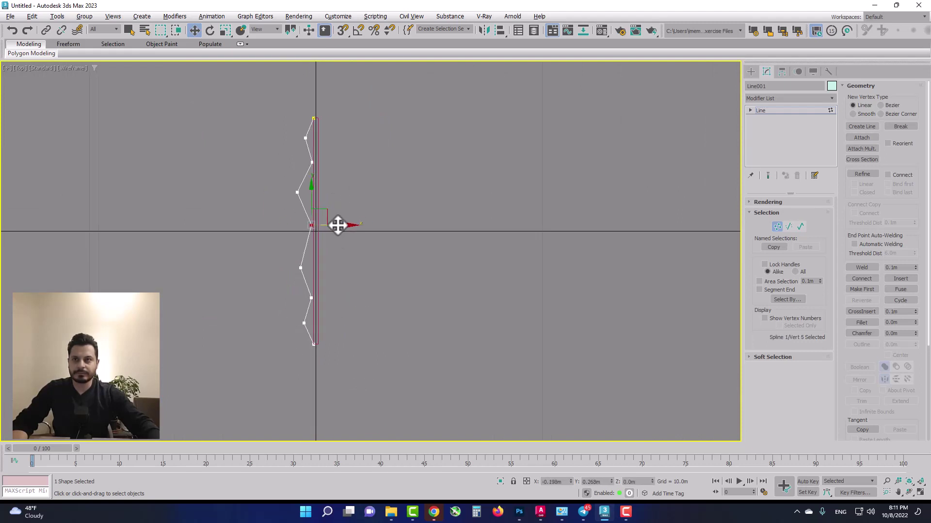
pyautogui.moveTo(336, 225); pyautogui.dragTo(345, 242, button='middle')
# - Select all nine vertices and set them to Smooth via the quad menu
pyautogui.moveTo(264, 356); pyautogui.dragTo(265, 356)
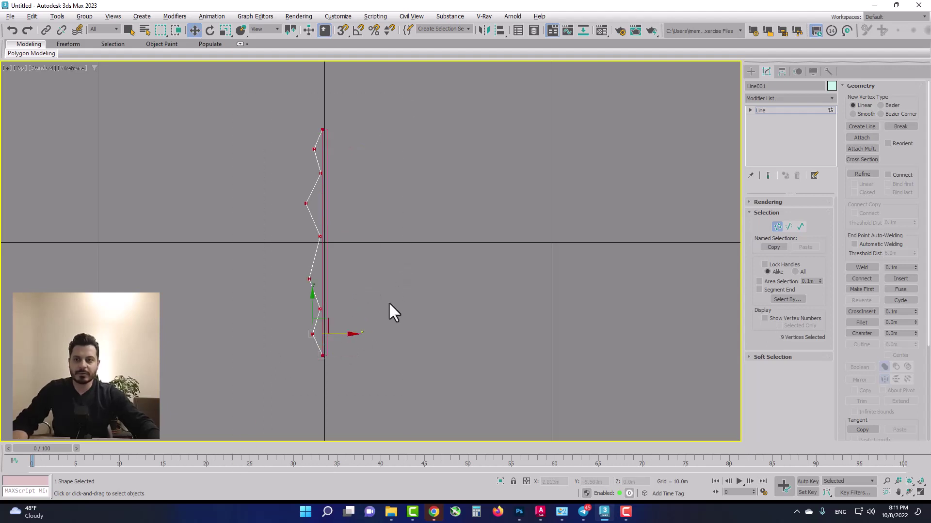
pyautogui.rightClick(391, 283)
pyautogui.moveTo(411, 255)
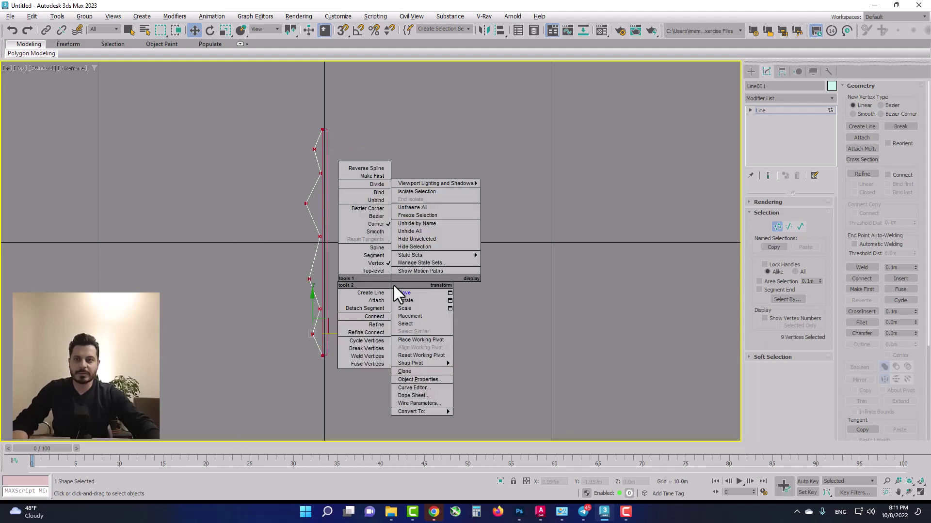
pyautogui.rightClick(383, 228)
pyautogui.click(369, 177)
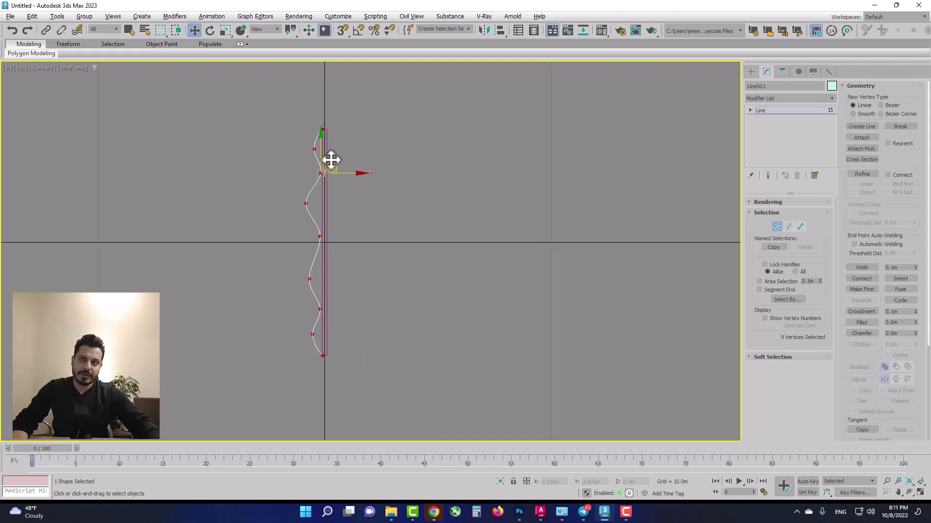
pyautogui.click(306, 203)
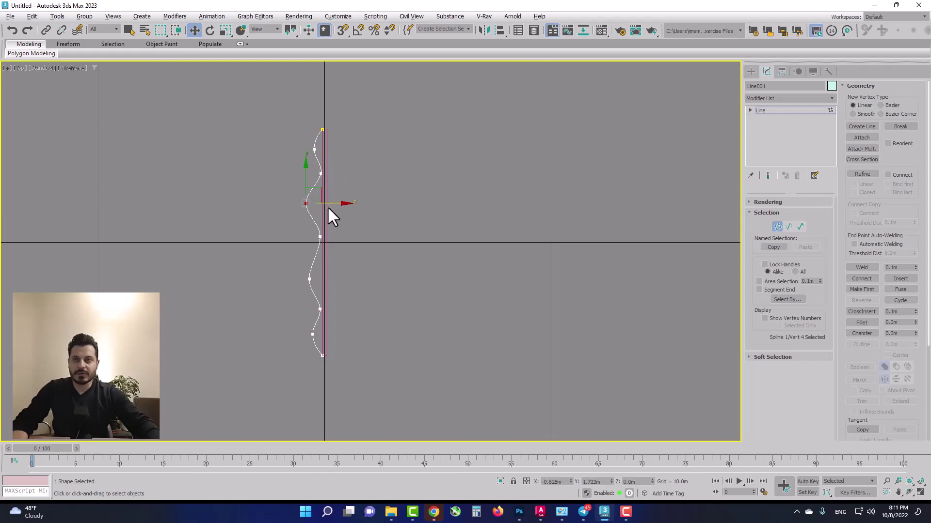
pyautogui.hotkey('alt', 'w')
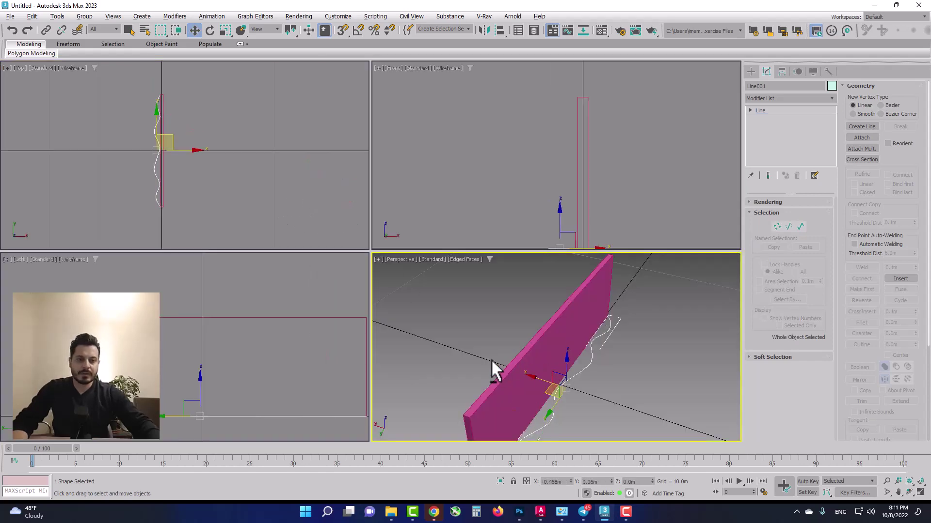
# - Mirror the wavy curve with Clone set to Copy, creating Line002
pyautogui.hotkey('alt', 'w')
pyautogui.scroll(-3, 377, 318)
pyautogui.scroll(-2, 363, 305)
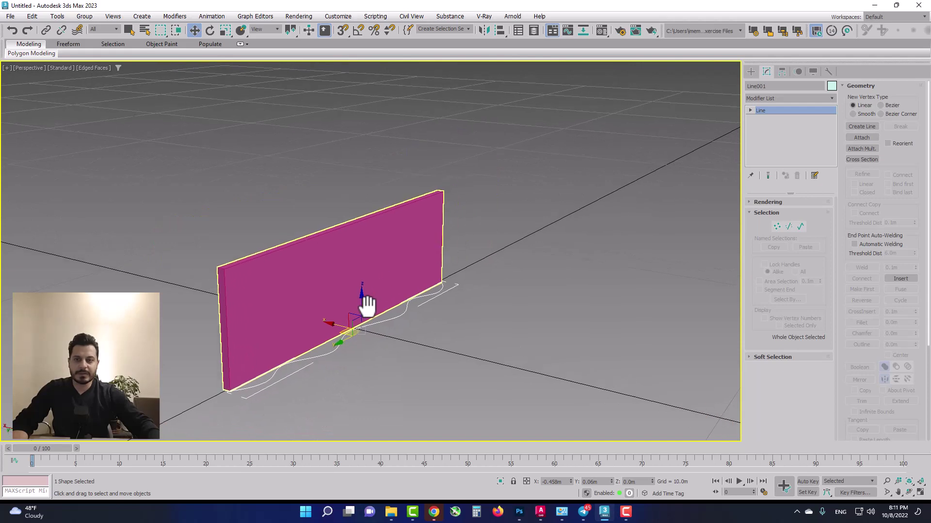
pyautogui.scroll(-1, 380, 339)
pyautogui.scroll(-2, 383, 306)
pyautogui.scroll(1, 383, 303)
pyautogui.scroll(3, 387, 304)
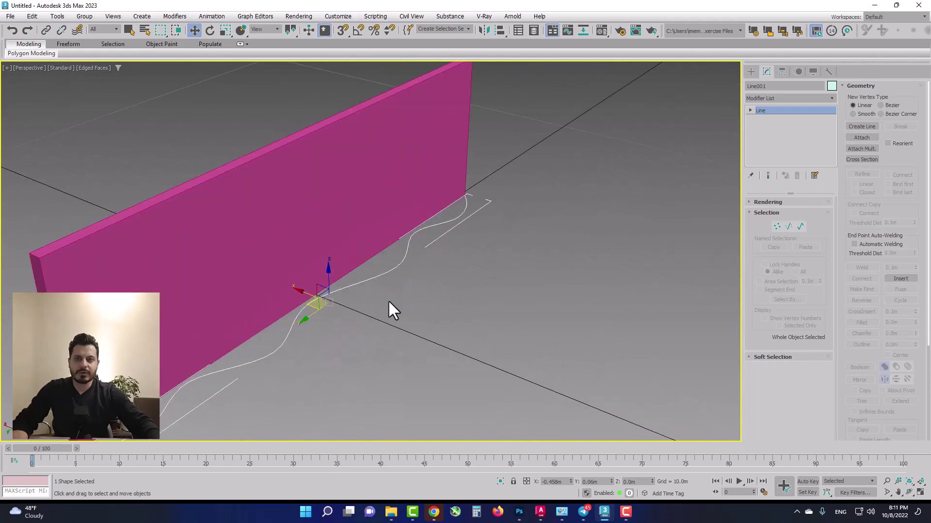
pyautogui.scroll(2, 380, 307)
pyautogui.click(484, 30)
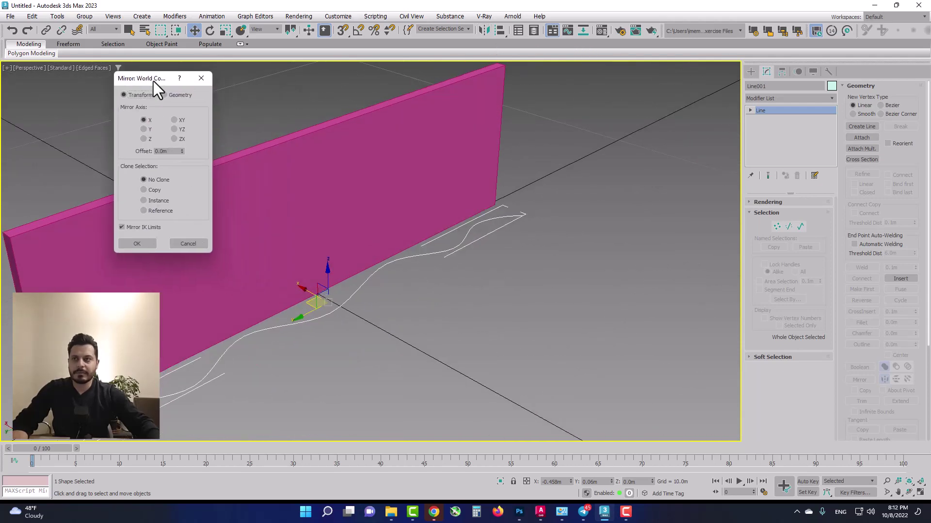
pyautogui.click(153, 194)
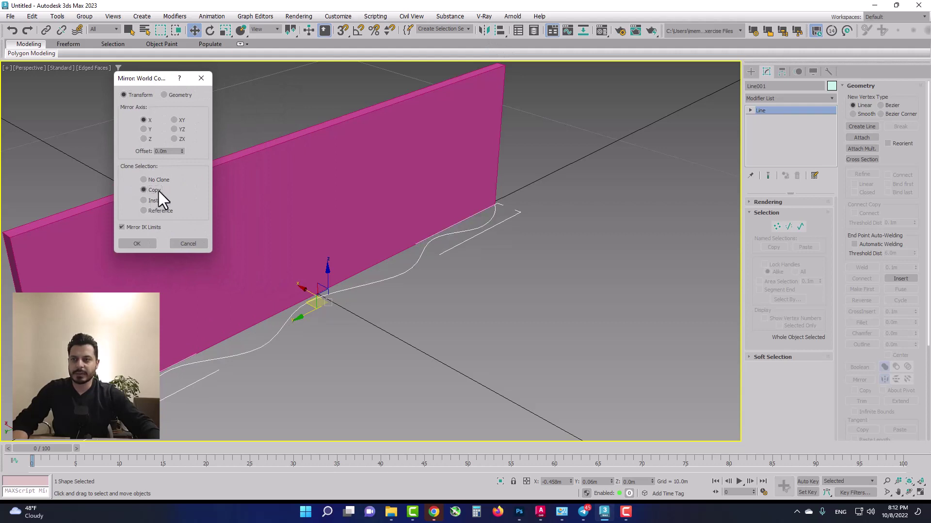
pyautogui.click(138, 244)
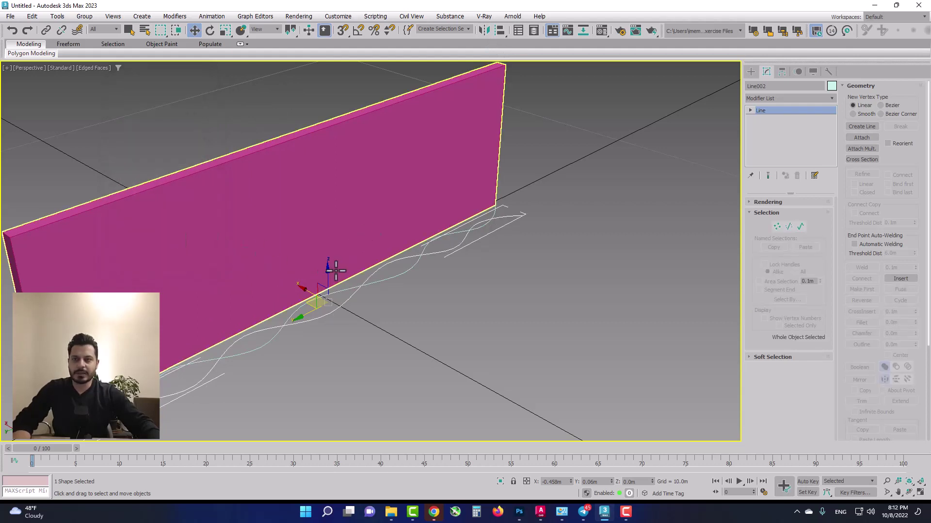
# - Move Line002 up and snap it onto the wall's top edge, then turn snapping off
pyautogui.moveTo(328, 276); pyautogui.dragTo(322, 174)
pyautogui.keyDown('alt'); pyautogui.moveTo(322, 175); pyautogui.dragTo(453, 198, button='middle'); pyautogui.keyUp('alt')
pyautogui.rightClick(487, 178)
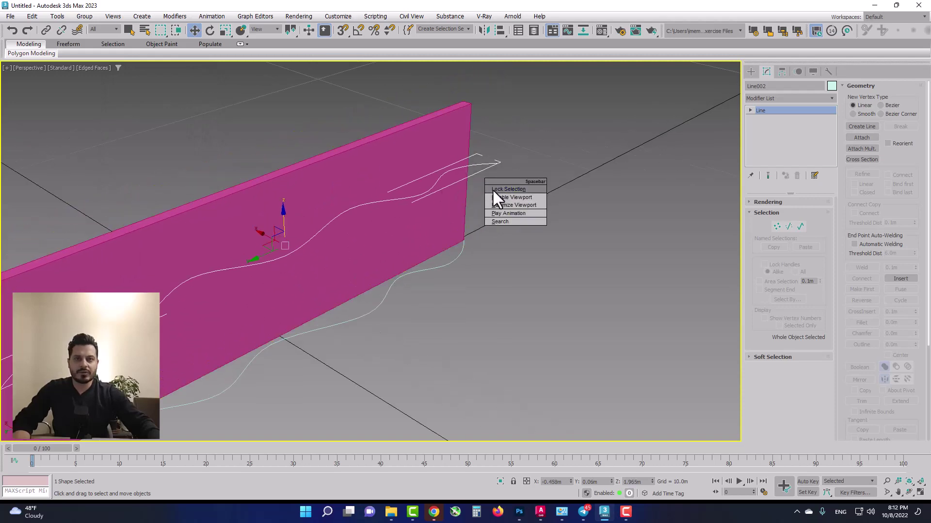
pyautogui.click(493, 188)
pyautogui.moveTo(501, 162); pyautogui.dragTo(477, 107)
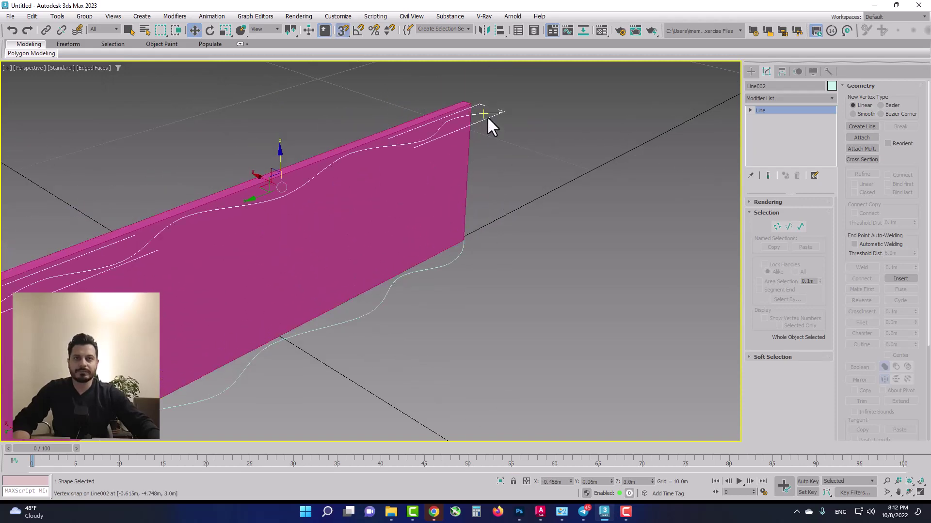
pyautogui.press('s')
pyautogui.scroll(-3, 474, 177)
pyautogui.moveTo(376, 250)
pyautogui.keyDown('alt'); pyautogui.mouseDown(button='middle')
pyautogui.moveTo(365, 239)
pyautogui.moveTo(374, 235)
pyautogui.mouseUp(button='middle'); pyautogui.keyUp('alt')
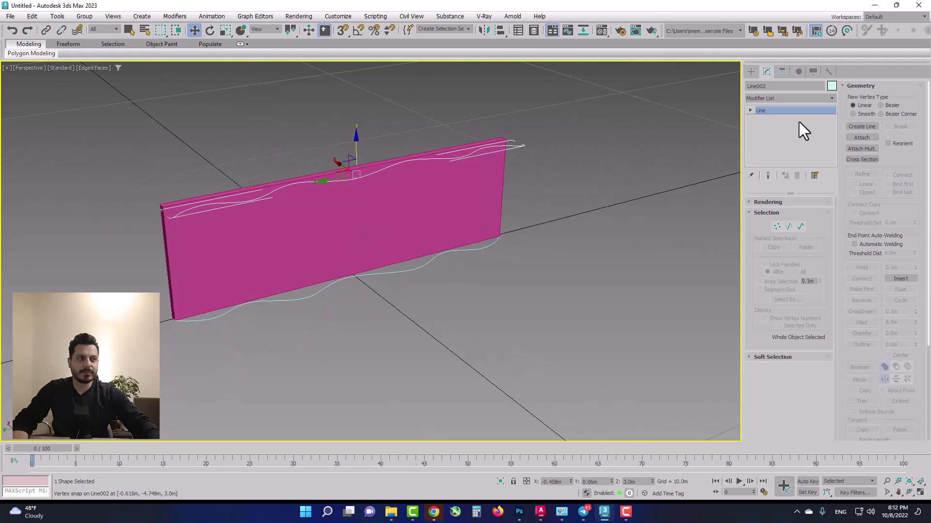
# - Attach the other wavy curve into the line and enable Connect for Refine in Vertex mode
pyautogui.click(868, 138)
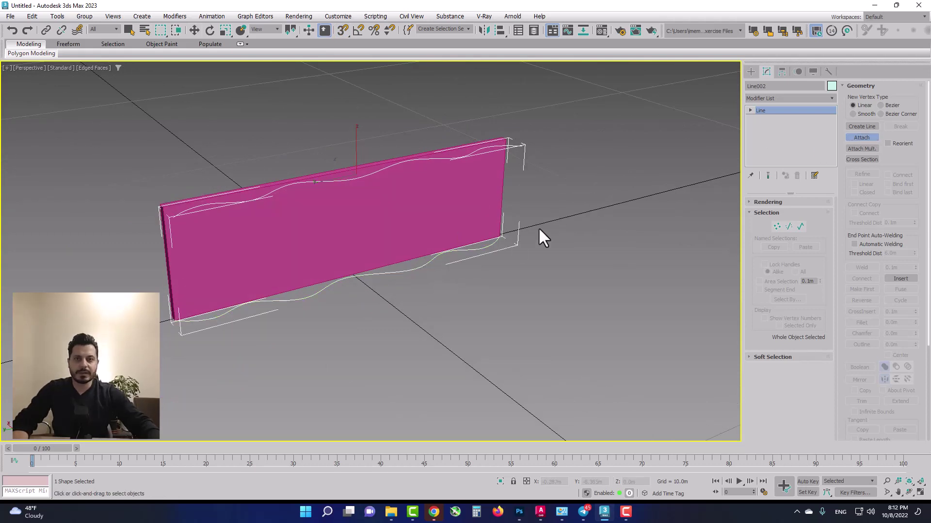
pyautogui.click(319, 301)
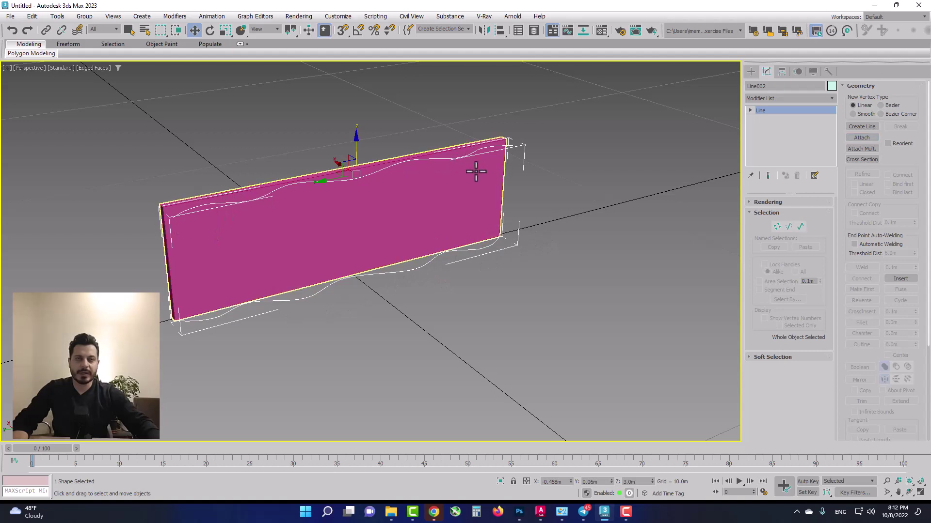
pyautogui.press('1')
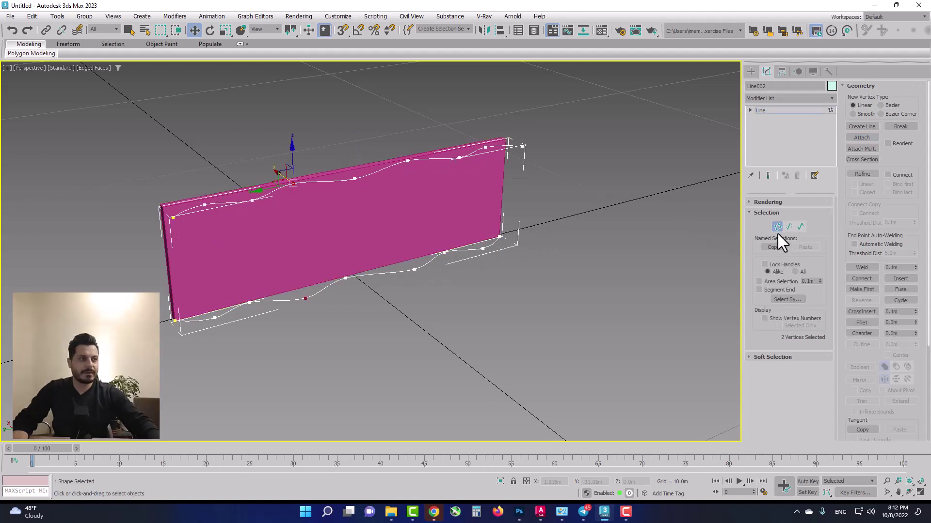
pyautogui.click(897, 176)
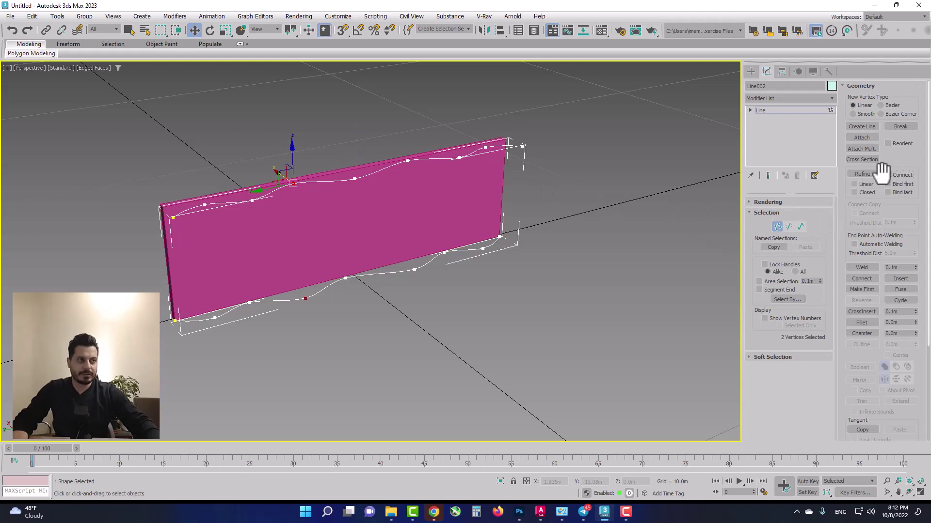
pyautogui.click(866, 174)
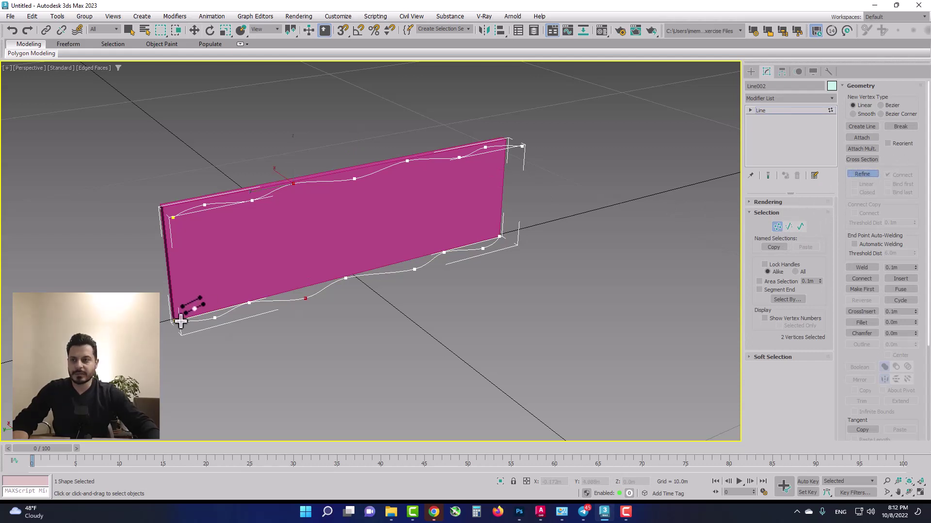
pyautogui.rightClick(173, 219)
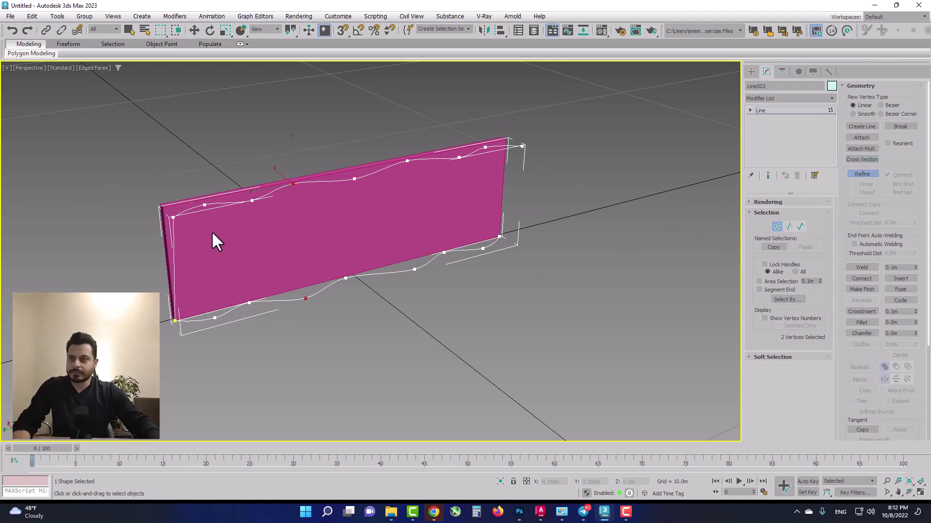
# - Refine matching points on the bottom and top curves to add vertical connecting segments
pyautogui.scroll(-2, 887, 166)
pyautogui.click(862, 145)
pyautogui.click(251, 303)
pyautogui.rightClick(251, 302)
pyautogui.click(862, 145)
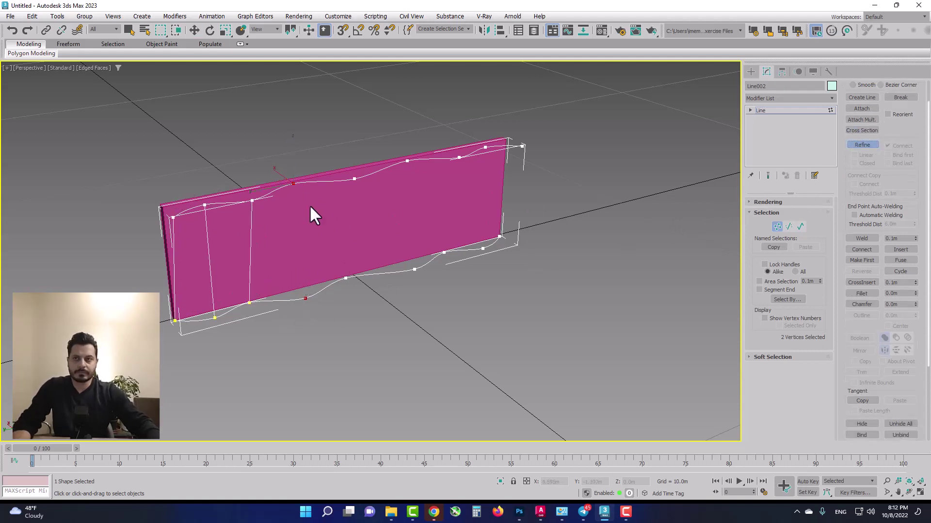
pyautogui.rightClick(311, 209)
pyautogui.click(861, 145)
pyautogui.click(354, 179)
pyautogui.click(346, 278)
pyautogui.click(415, 269)
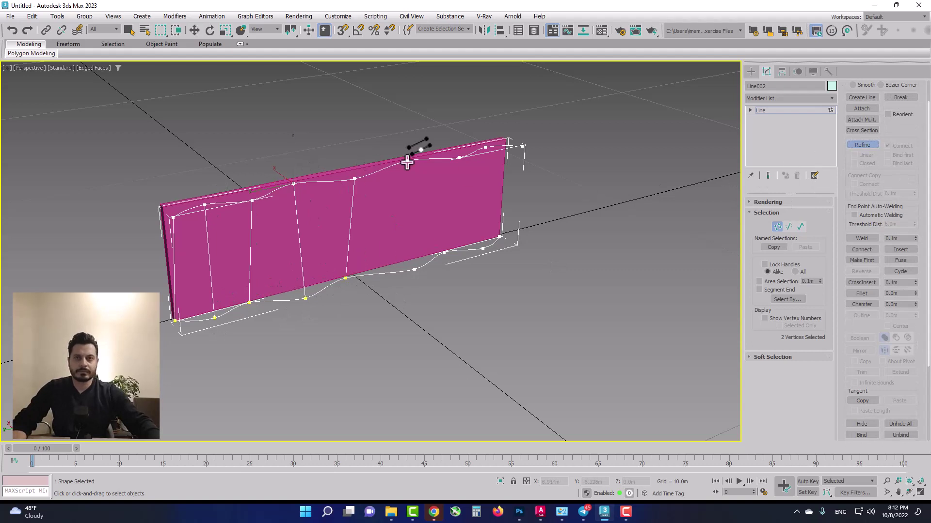
pyautogui.click(407, 161)
pyautogui.click(444, 253)
pyautogui.click(459, 158)
pyautogui.click(862, 146)
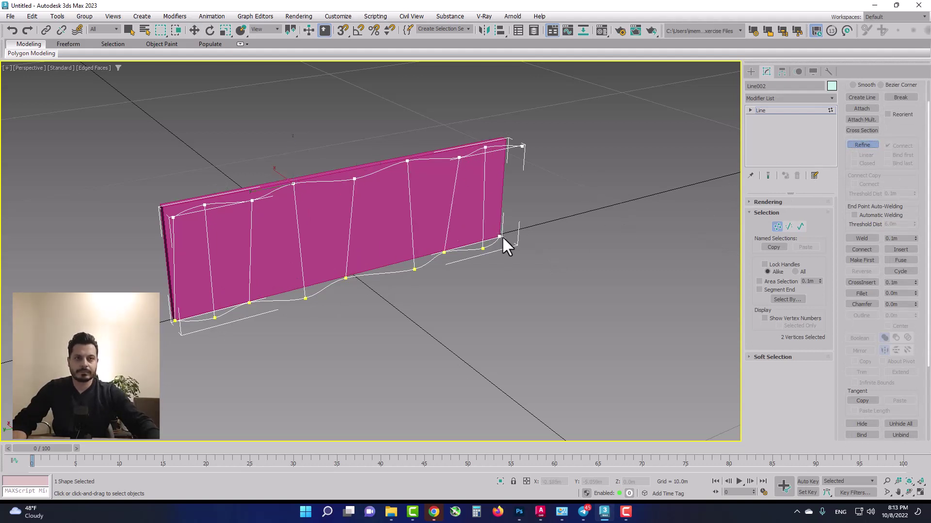
pyautogui.moveTo(505, 243); pyautogui.dragTo(589, 230, button='middle')
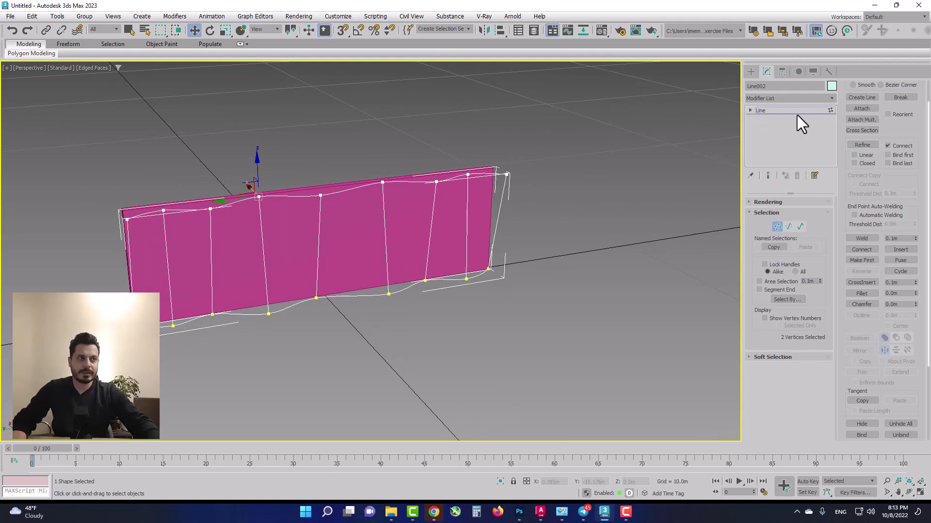
# - Add a Surface modifier to the whole spline cage and lower its Threshold to 0.0m
pyautogui.click(775, 109)
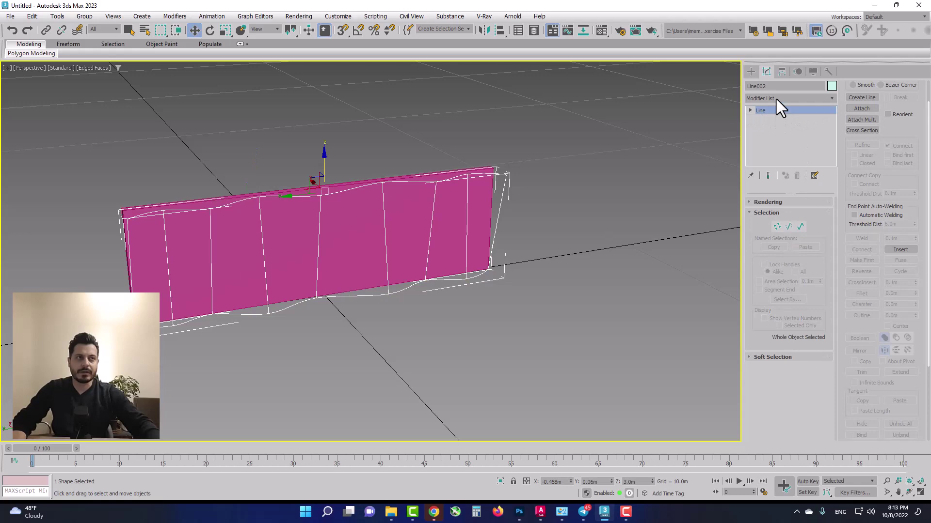
pyautogui.click(775, 96)
pyautogui.moveTo(833, 118); pyautogui.dragTo(807, 290)
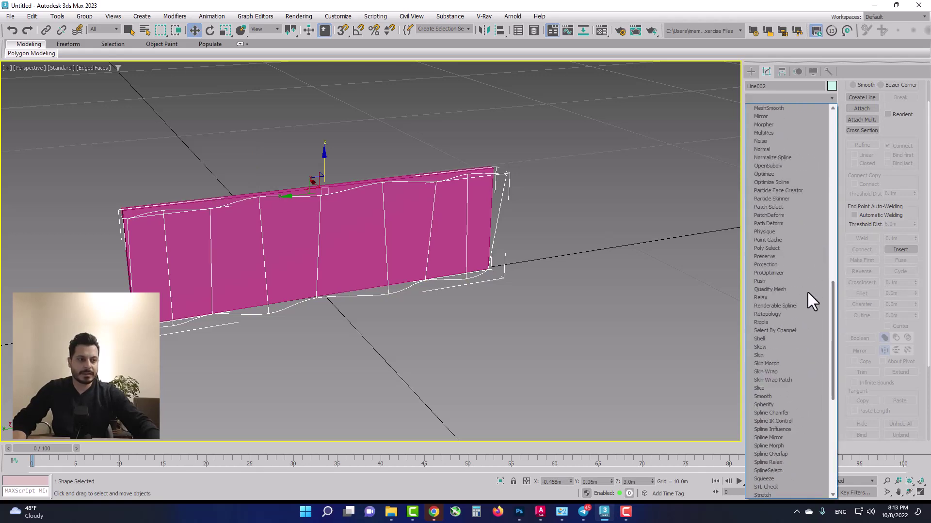
pyautogui.scroll(-5, 804, 359)
pyautogui.scroll(-3, 773, 339)
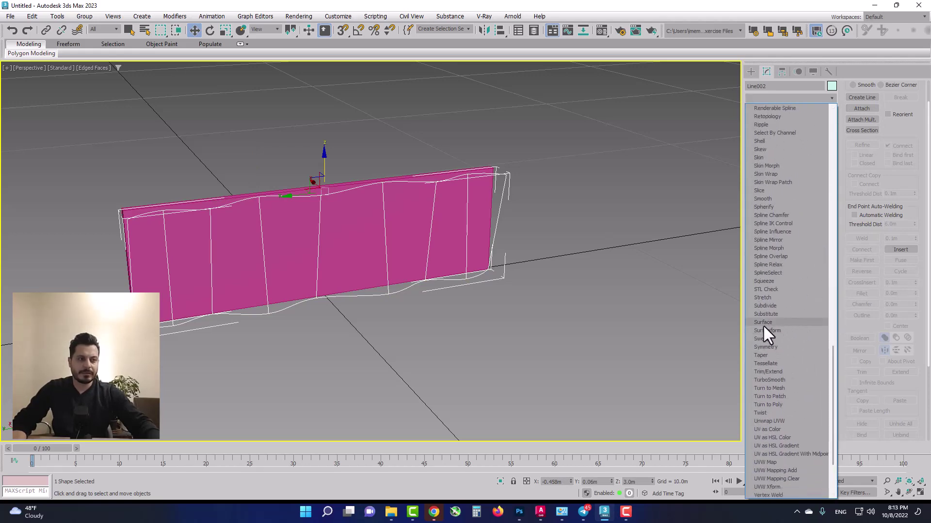
pyautogui.click(763, 323)
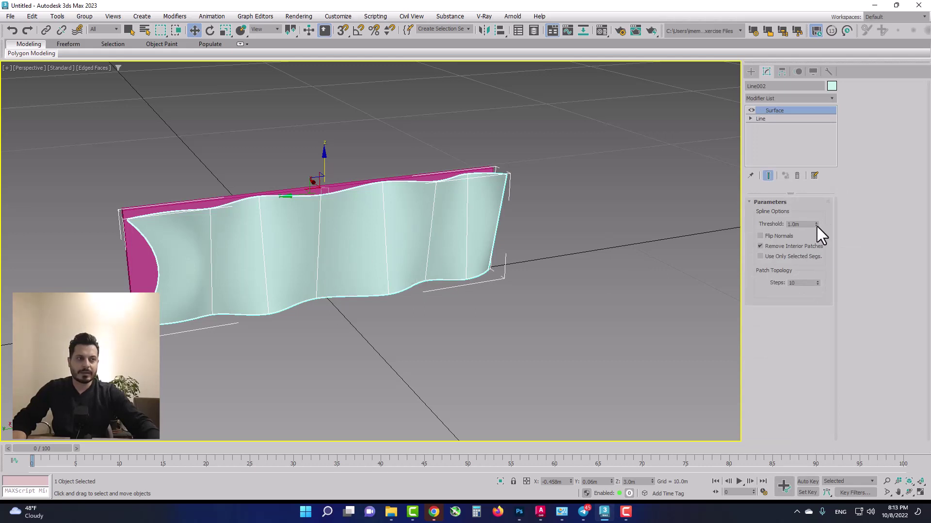
pyautogui.moveTo(816, 226); pyautogui.dragTo(817, 236)
pyautogui.moveTo(519, 274)
pyautogui.keyDown('alt'); pyautogui.mouseDown(button='middle')
pyautogui.moveTo(554, 260)
pyautogui.moveTo(556, 249)
pyautogui.mouseUp(button='middle'); pyautogui.keyUp('alt')
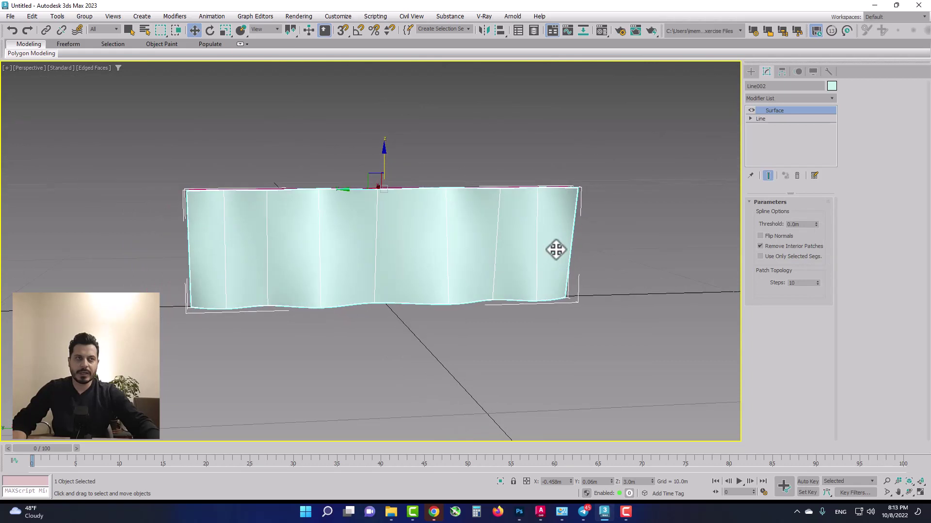
# - Add an Edit Poly modifier on top of the Surface modifier
pyautogui.click(797, 99)
pyautogui.press('e')
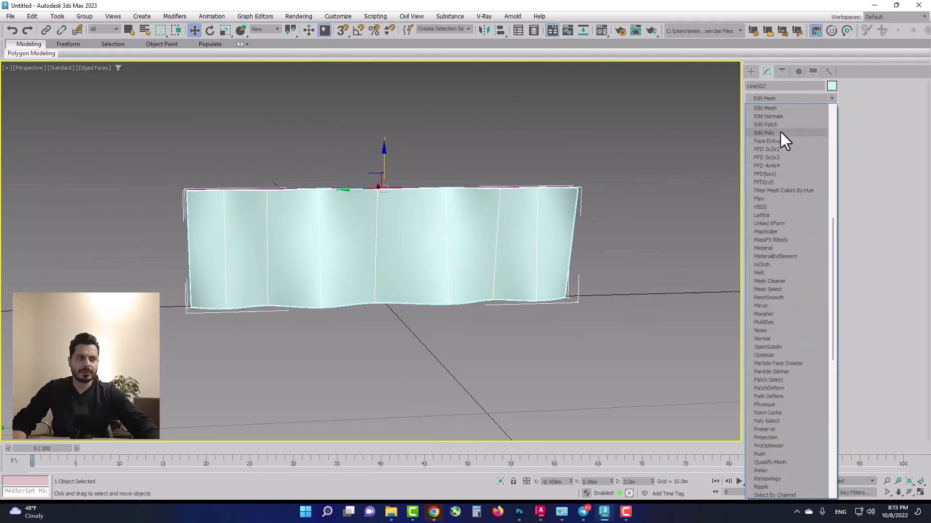
pyautogui.click(780, 133)
pyautogui.moveTo(580, 233); pyautogui.dragTo(503, 264, button='middle')
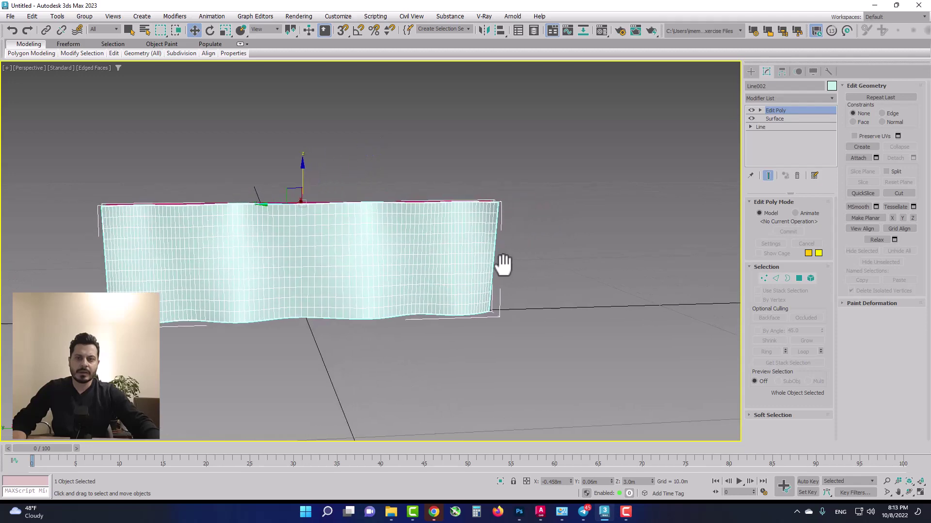
pyautogui.scroll(2, 484, 247)
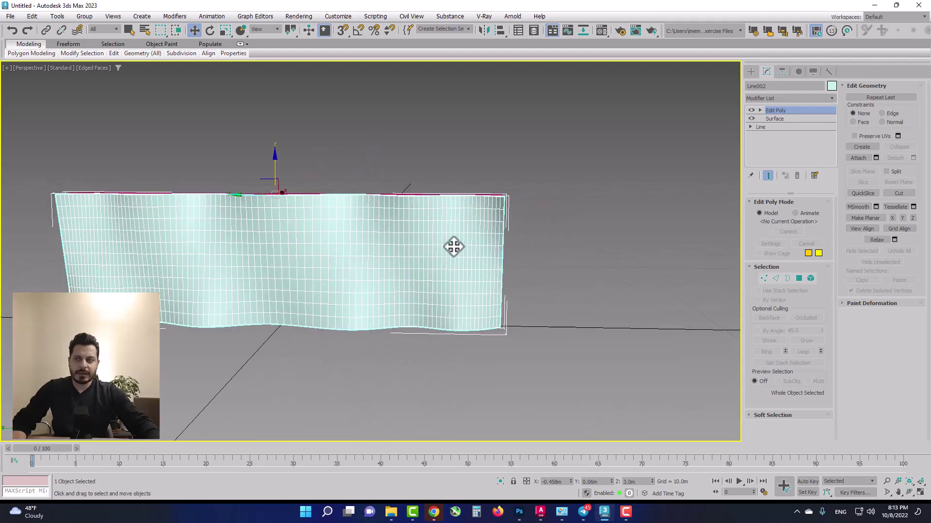
# - Set the Surface Patch Topology Steps to 15, then reselect Edit Poly in the stack
pyautogui.click(793, 119)
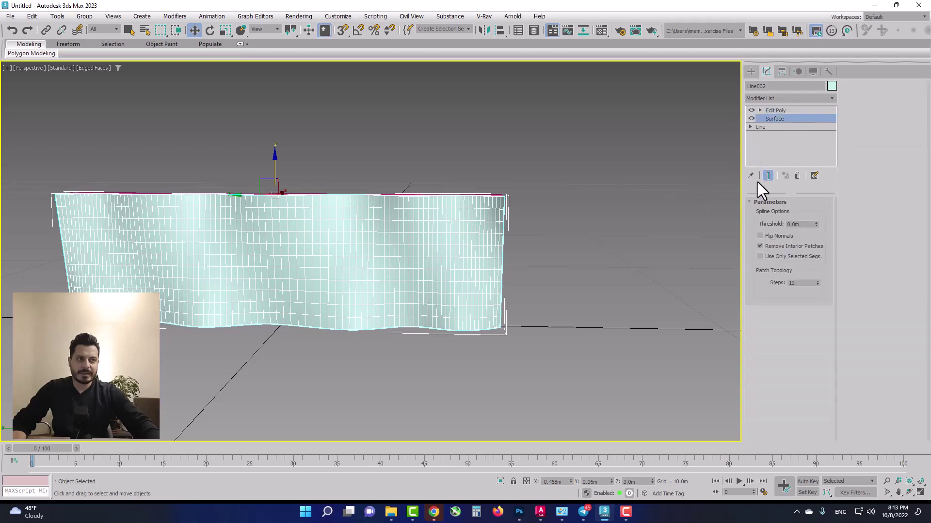
pyautogui.click(817, 285)
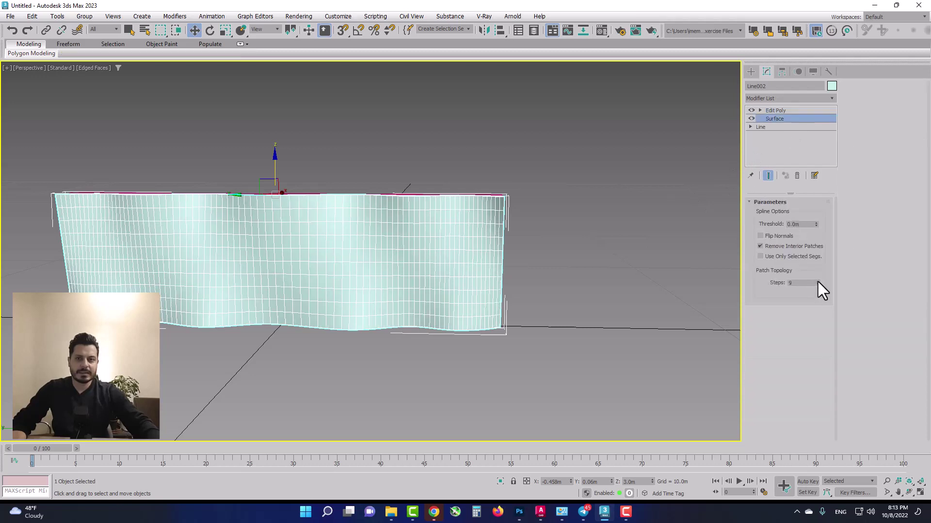
pyautogui.click(818, 281)
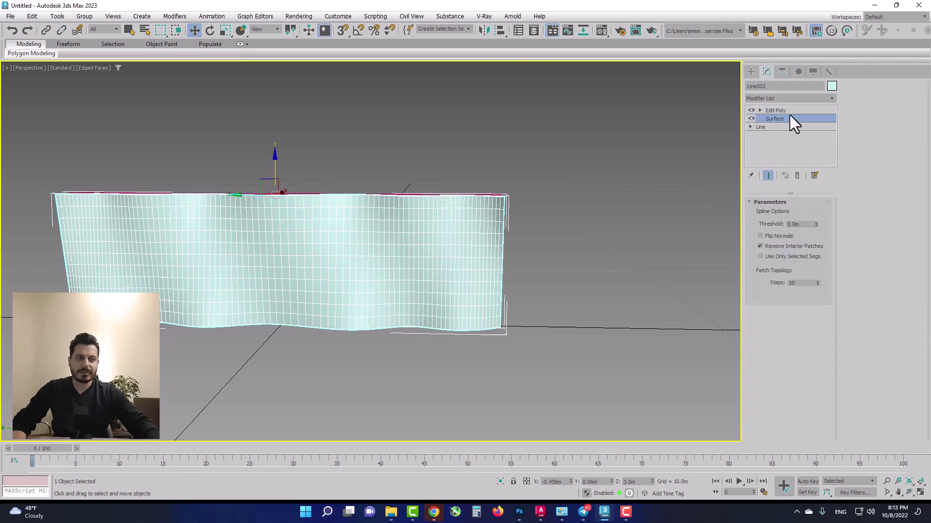
pyautogui.click(768, 178)
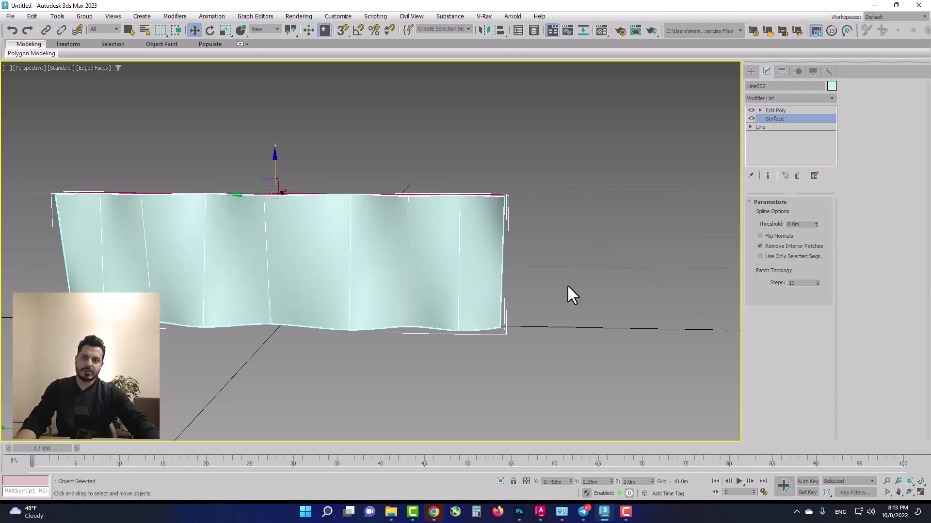
pyautogui.click(769, 175)
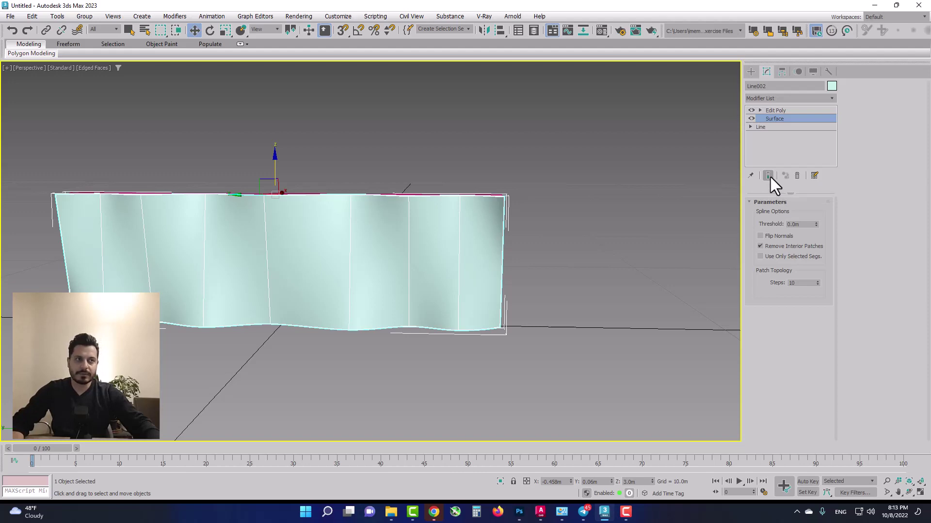
pyautogui.click(819, 281)
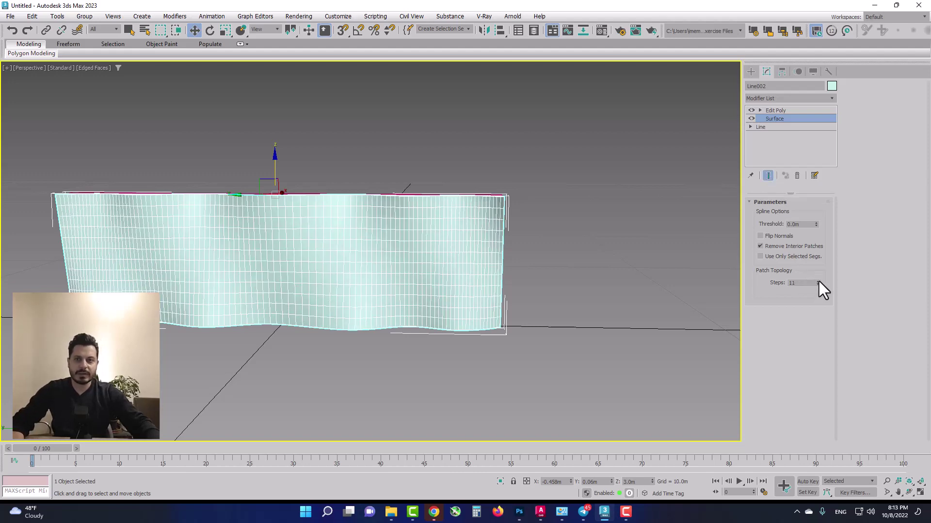
pyautogui.click(818, 282)
pyautogui.click(819, 282)
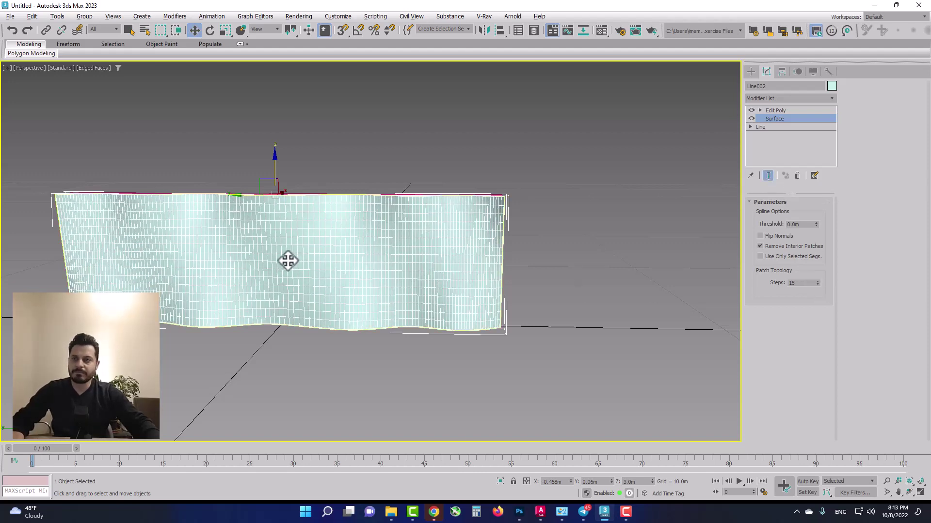
pyautogui.moveTo(287, 260)
pyautogui.keyDown('alt'); pyautogui.mouseDown(button='middle')
pyautogui.moveTo(310, 249)
pyautogui.moveTo(299, 251)
pyautogui.mouseUp(button='middle'); pyautogui.keyUp('alt')
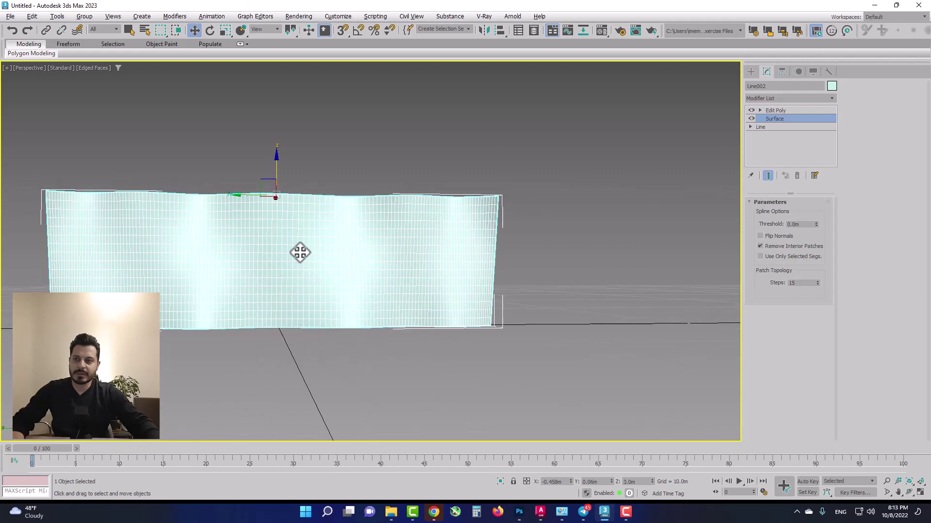
pyautogui.click(784, 111)
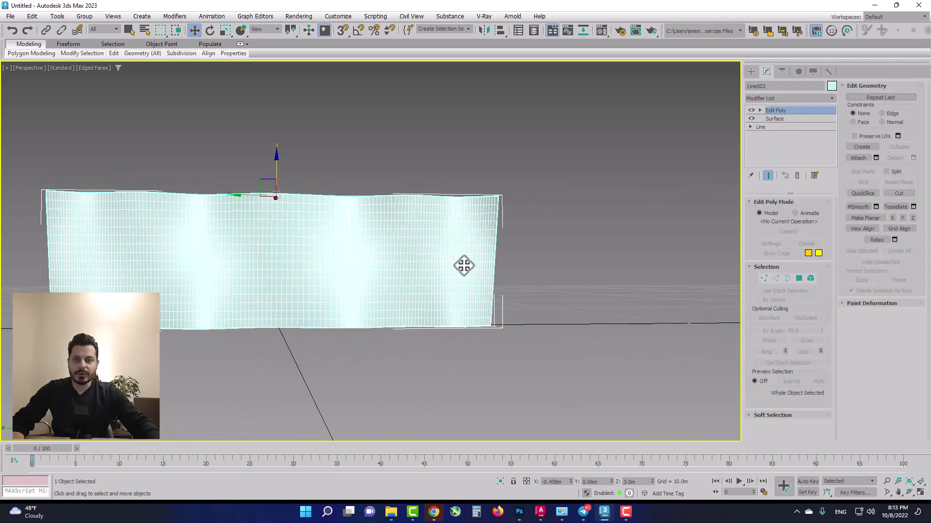
# - Zoom to the wall's right end and pick an edge there in Edge mode
pyautogui.scroll(4, 464, 266)
pyautogui.moveTo(495, 265); pyautogui.dragTo(364, 266, button='middle')
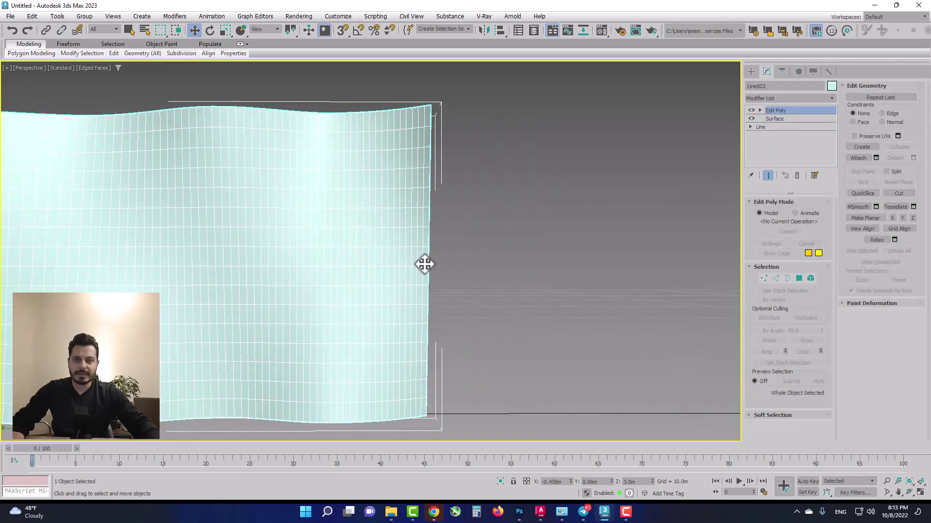
pyautogui.scroll(3, 425, 264)
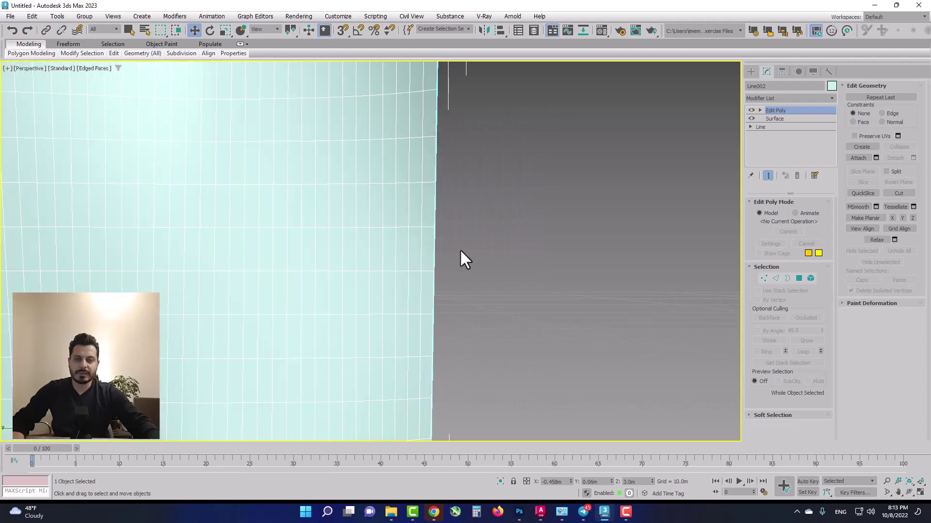
pyautogui.scroll(-3, 456, 247)
pyautogui.scroll(-2, 376, 250)
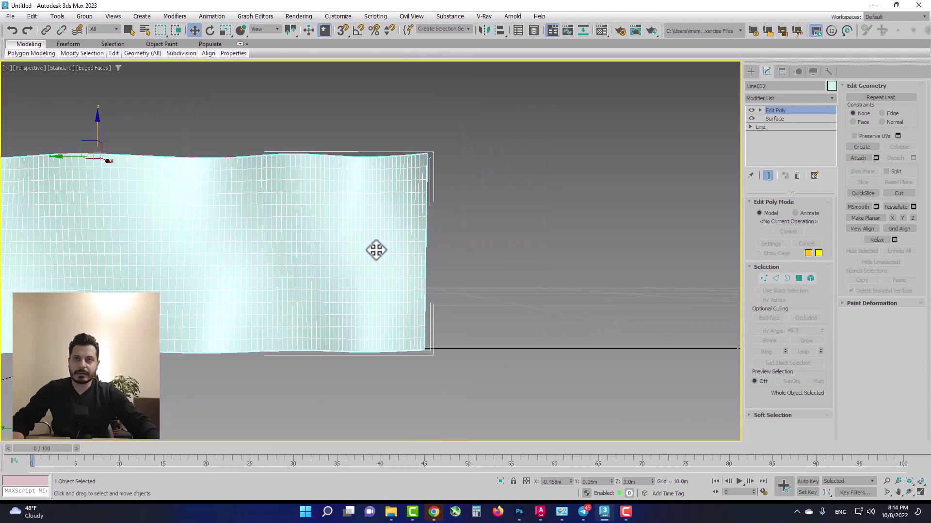
pyautogui.moveTo(342, 249); pyautogui.dragTo(382, 245, button='middle')
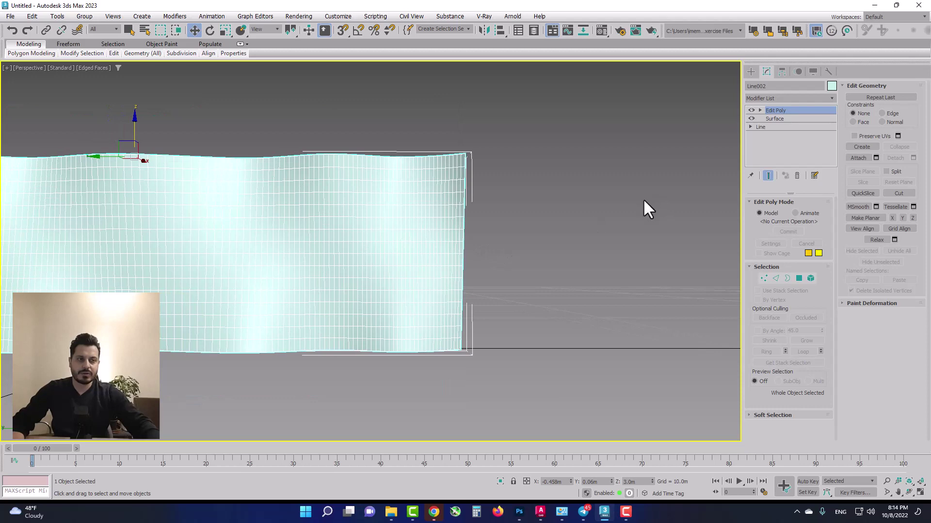
pyautogui.press('2')
pyautogui.scroll(2, 465, 248)
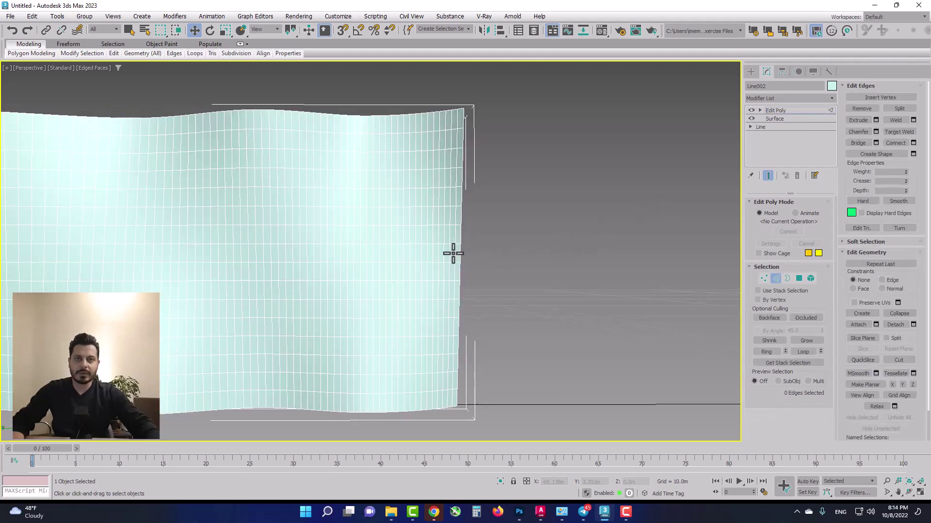
pyautogui.click(453, 254)
pyautogui.doubleClick(453, 254)
# - Select a vertical end edge and grow it with Loop and Ring to all 2064 vertical edges
pyautogui.moveTo(453, 249)
pyautogui.mouseDown(button='middle')
pyautogui.moveTo(353, 246)
pyautogui.moveTo(393, 255)
pyautogui.mouseUp(button='middle')
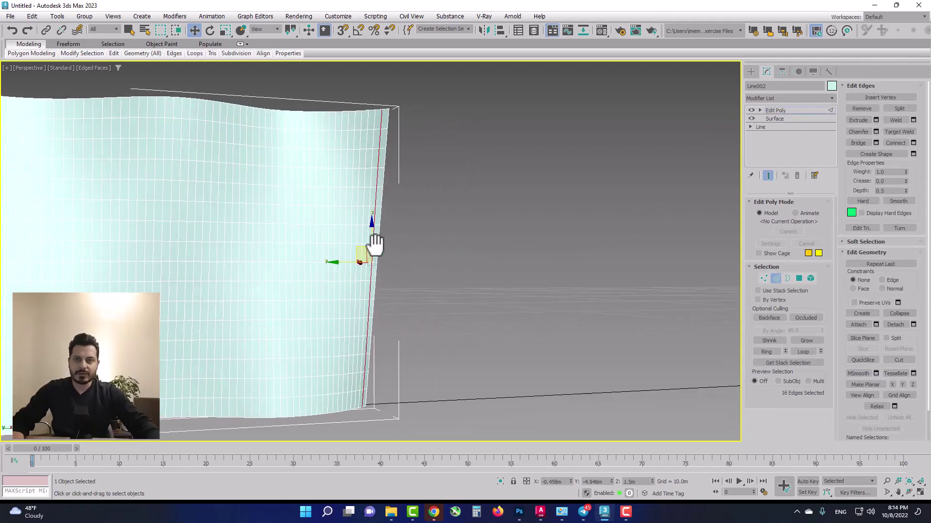
pyautogui.scroll(3, 382, 254)
pyautogui.click(361, 250)
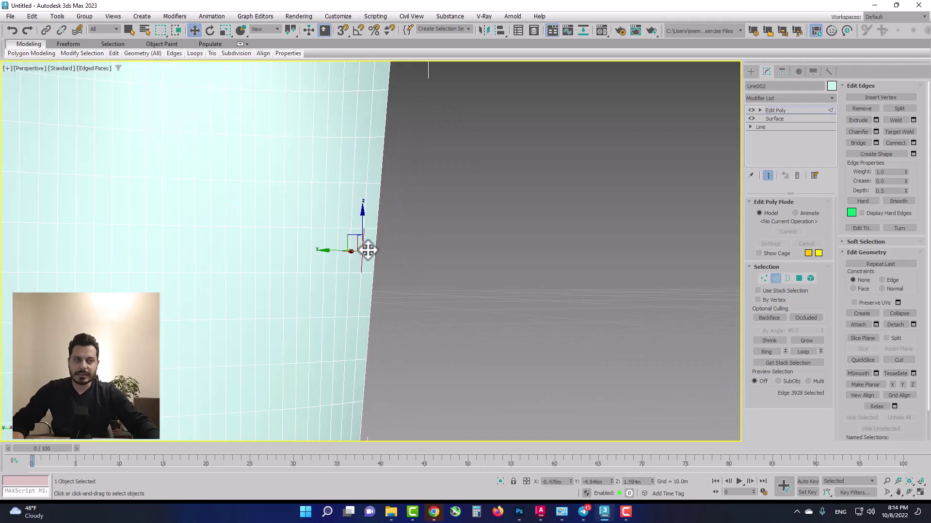
pyautogui.click(802, 353)
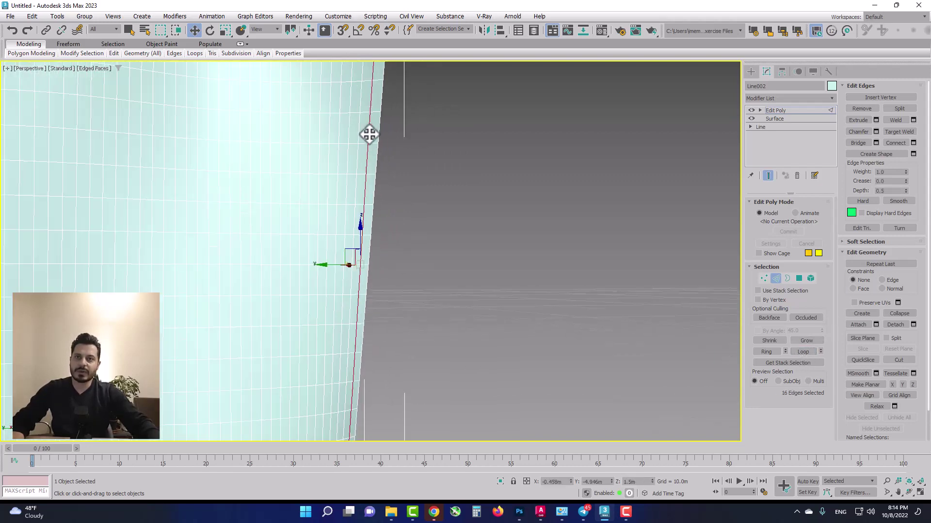
pyautogui.scroll(-3, 370, 135)
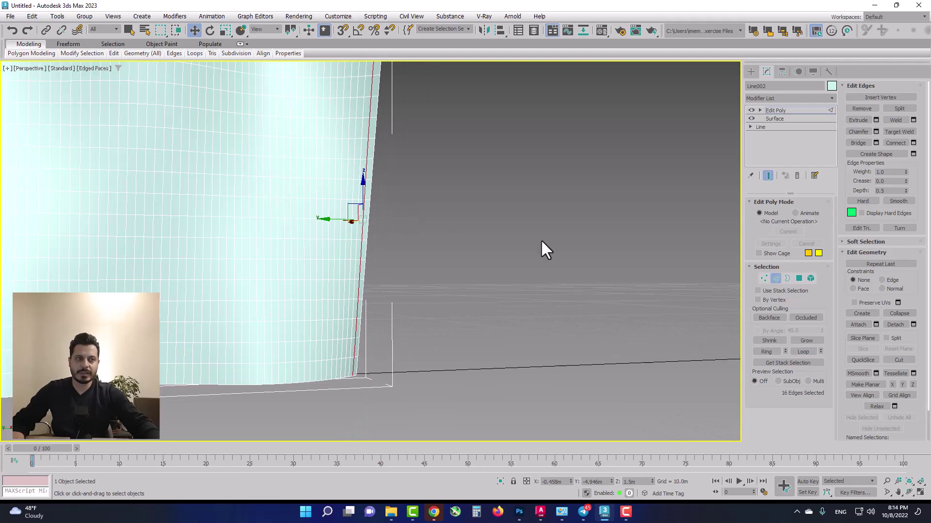
pyautogui.click(773, 351)
pyautogui.moveTo(633, 323)
pyautogui.keyDown('alt'); pyautogui.mouseDown(button='middle')
pyautogui.moveTo(235, 162)
pyautogui.moveTo(553, 208)
pyautogui.moveTo(357, 203)
pyautogui.mouseUp(button='middle'); pyautogui.keyUp('alt')
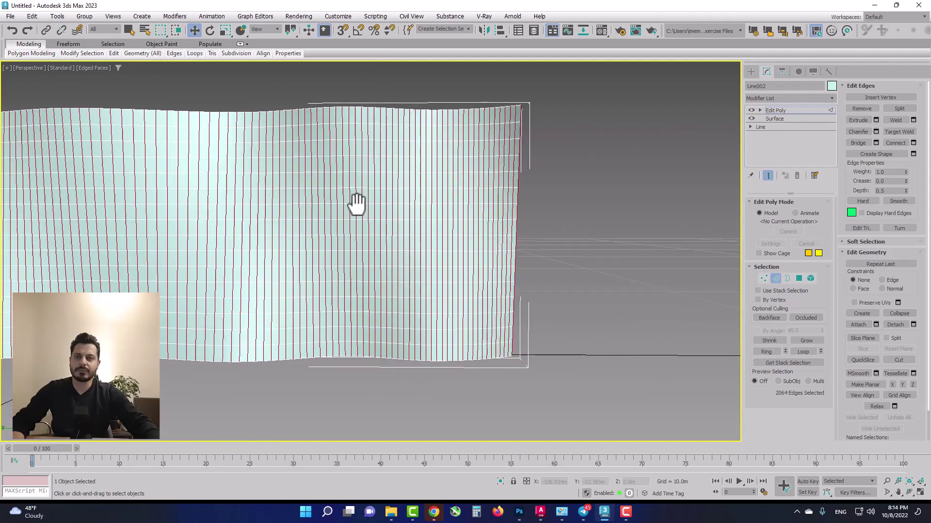
# - Connect the wall's vertical edges with extra segments to add horizontal rows
pyautogui.rightClick(408, 208)
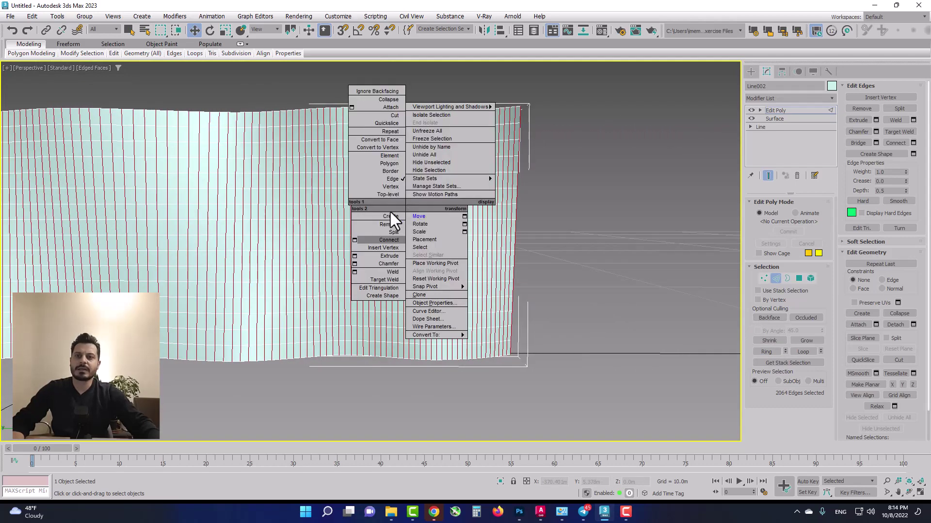
pyautogui.click(349, 239)
pyautogui.rightClick(382, 238)
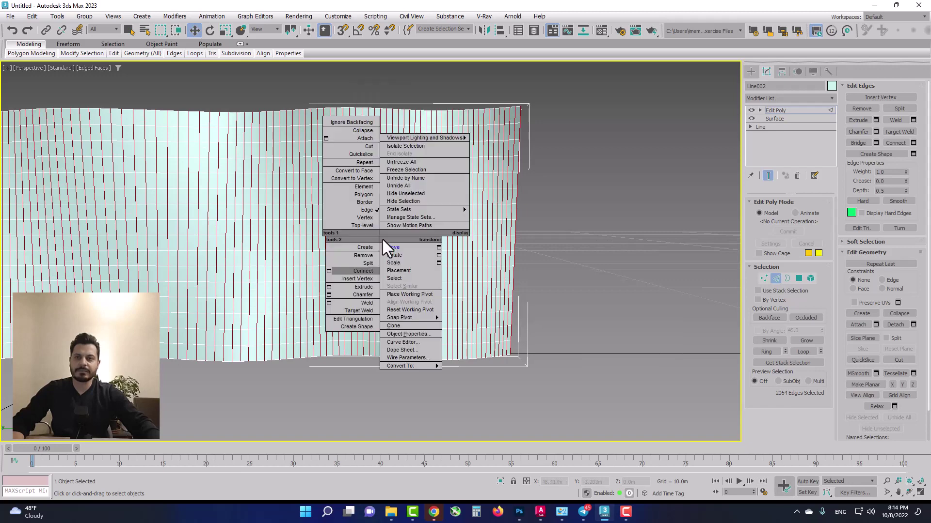
pyautogui.click(328, 270)
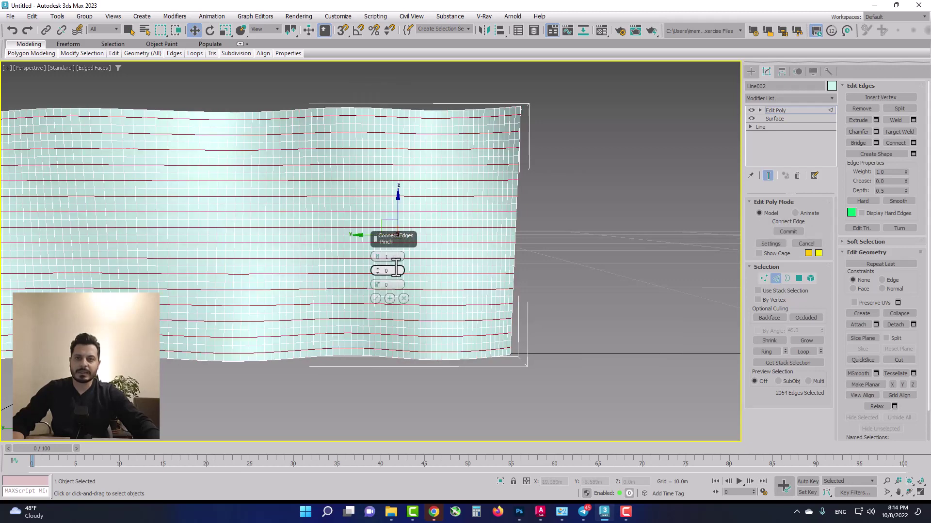
pyautogui.moveTo(383, 244); pyautogui.dragTo(232, 71)
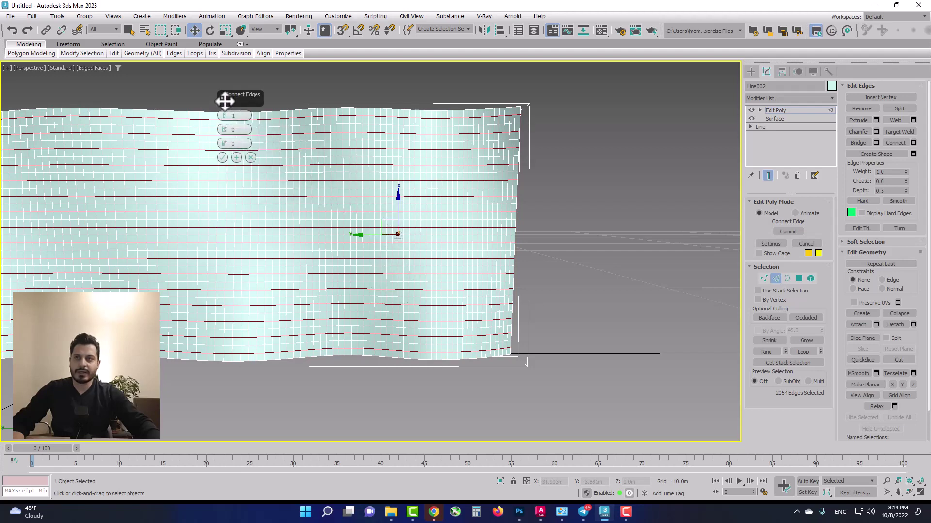
pyautogui.moveTo(231, 87); pyautogui.dragTo(231, 81)
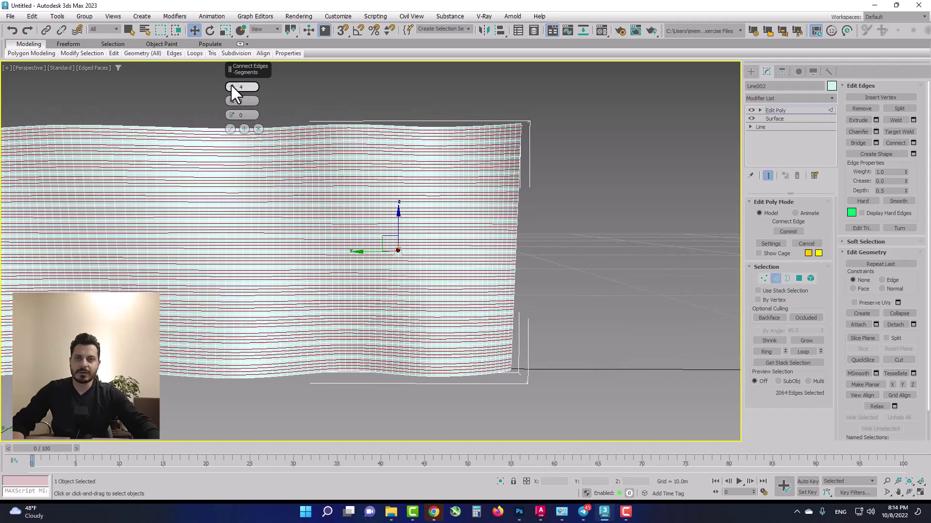
pyautogui.scroll(3, 411, 240)
pyautogui.scroll(2, 417, 233)
pyautogui.moveTo(426, 222); pyautogui.dragTo(378, 243, button='middle')
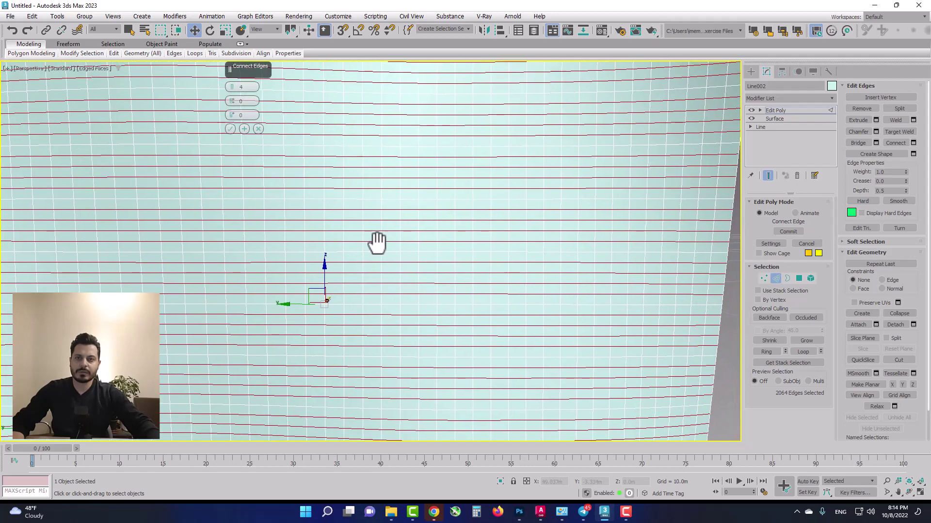
pyautogui.click(231, 130)
# - Return Edit Poly to object level and zoom in to inspect the dense grid mesh
pyautogui.scroll(-5, 318, 182)
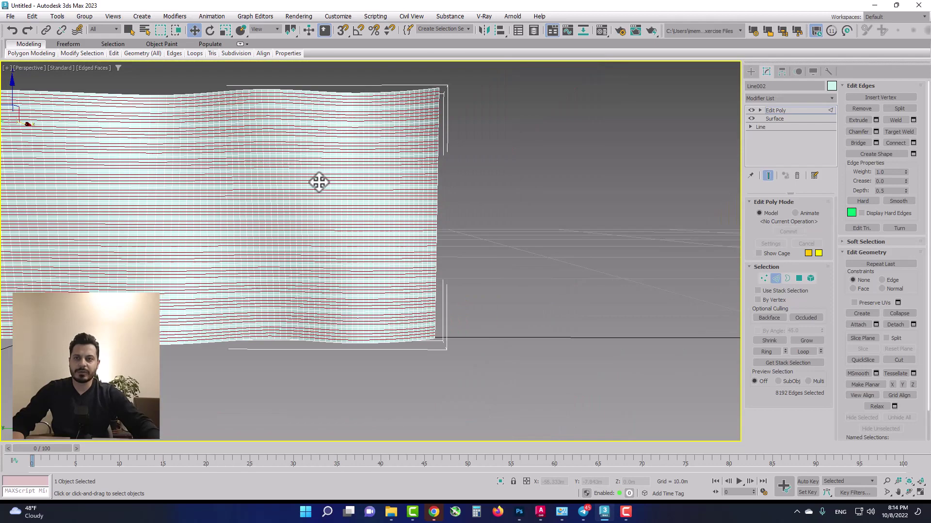
pyautogui.moveTo(277, 207); pyautogui.dragTo(358, 227, button='middle')
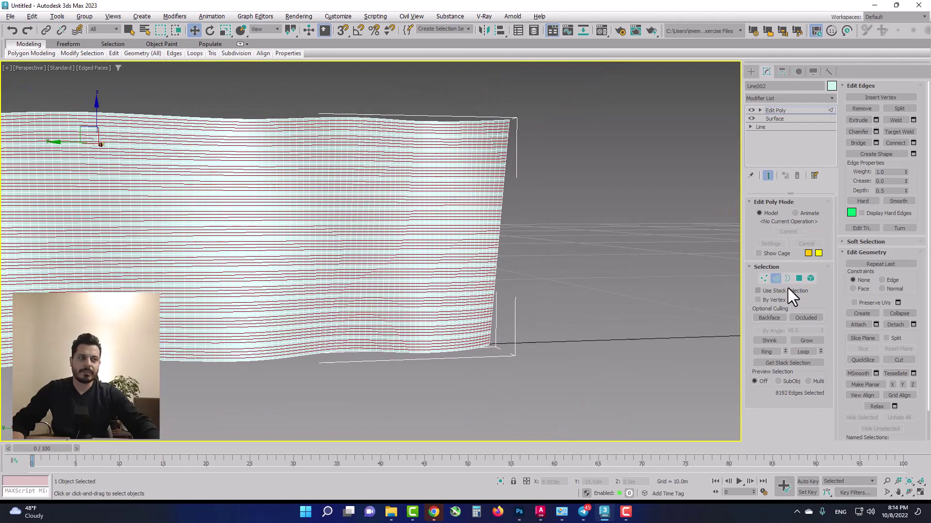
pyautogui.click(776, 278)
pyautogui.moveTo(499, 231); pyautogui.dragTo(474, 229, button='middle')
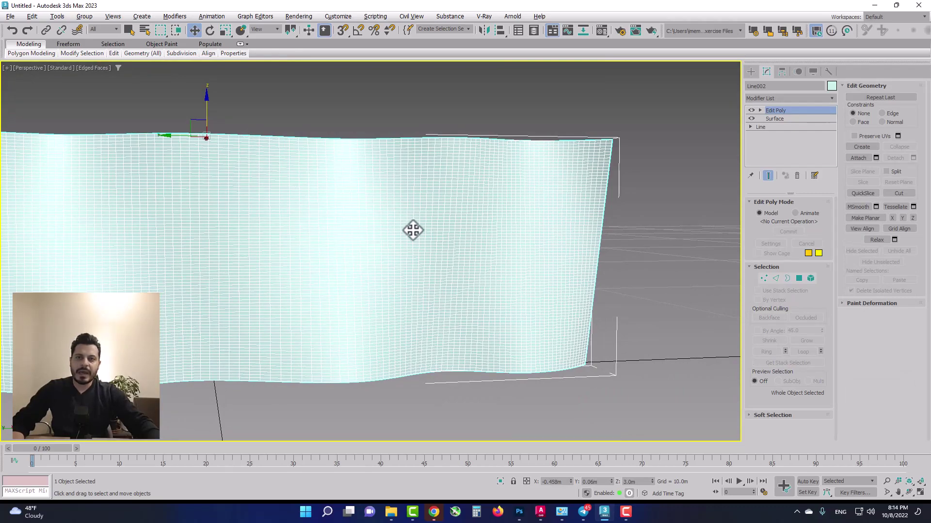
pyautogui.scroll(5, 413, 231)
pyautogui.scroll(1, 430, 220)
pyautogui.scroll(2, 436, 223)
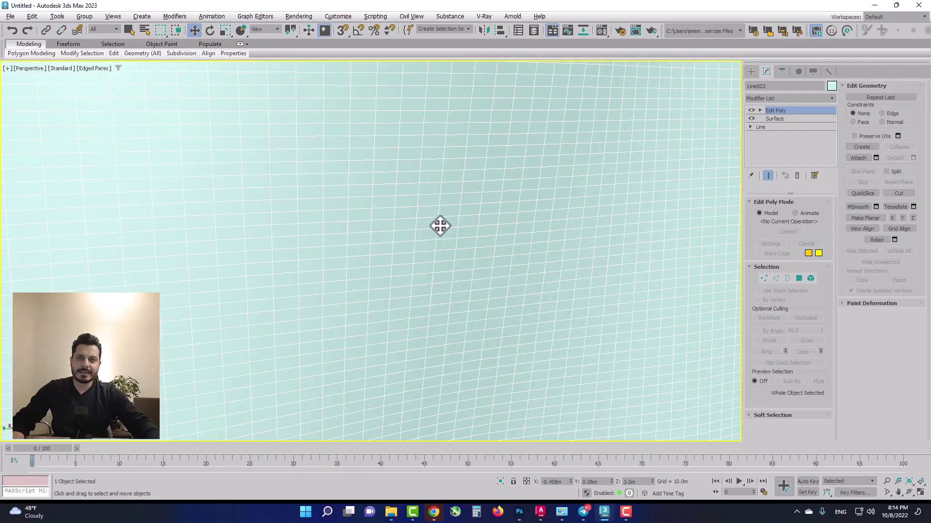
pyautogui.scroll(-2, 441, 223)
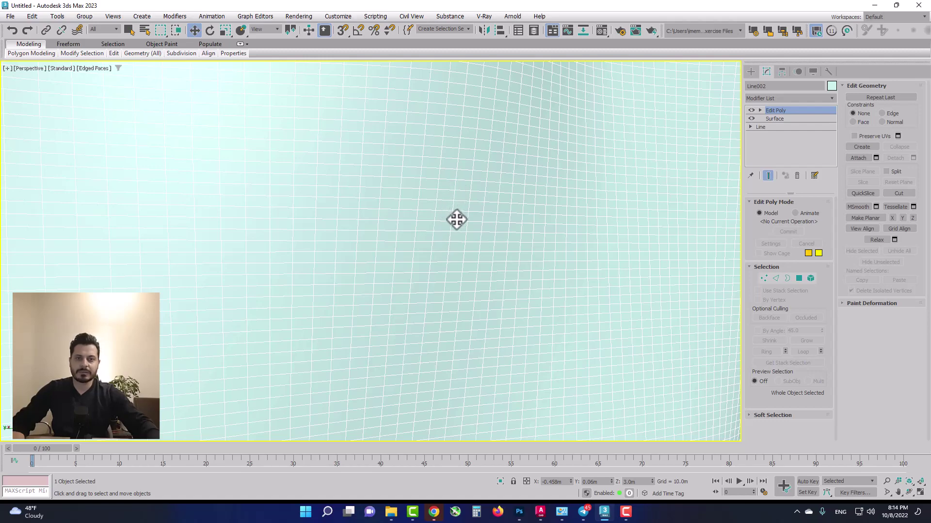
pyautogui.scroll(-1, 397, 235)
pyautogui.scroll(-1, 400, 231)
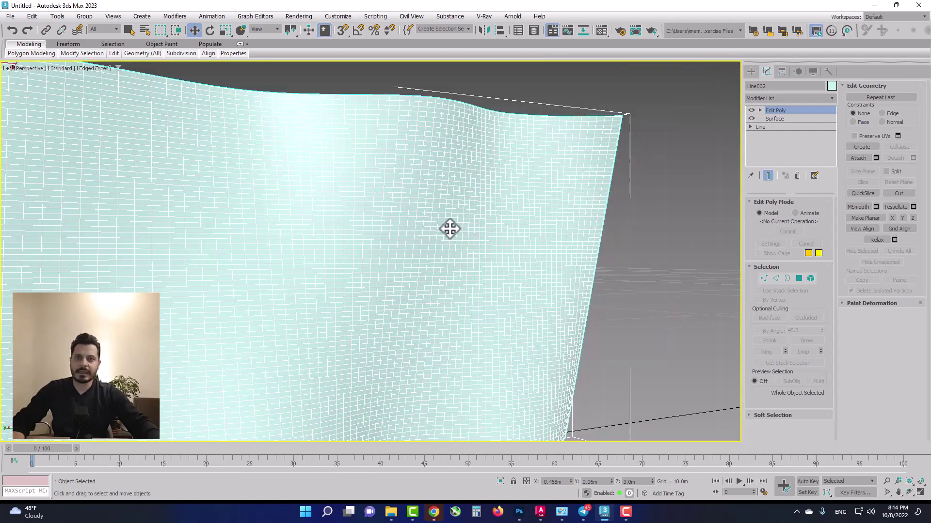
pyautogui.scroll(1, 446, 230)
pyautogui.scroll(-5, 465, 213)
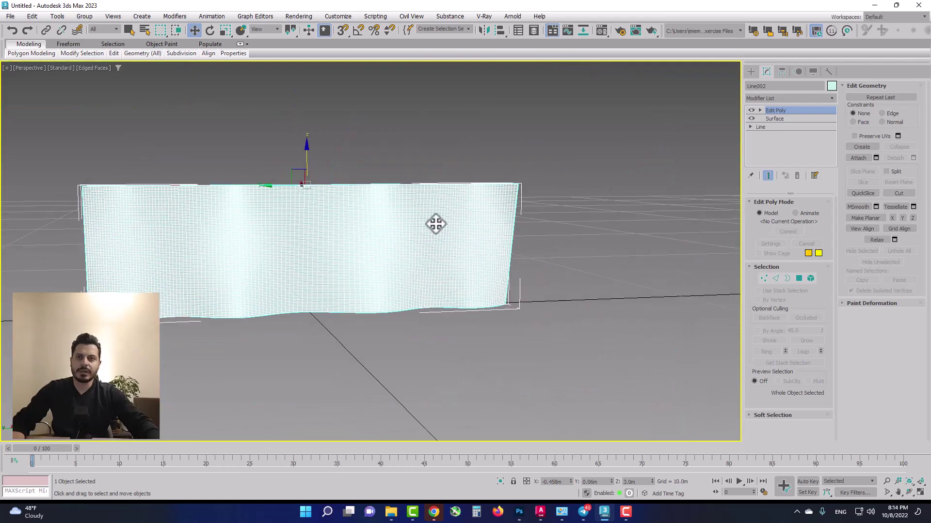
pyautogui.scroll(2, 436, 224)
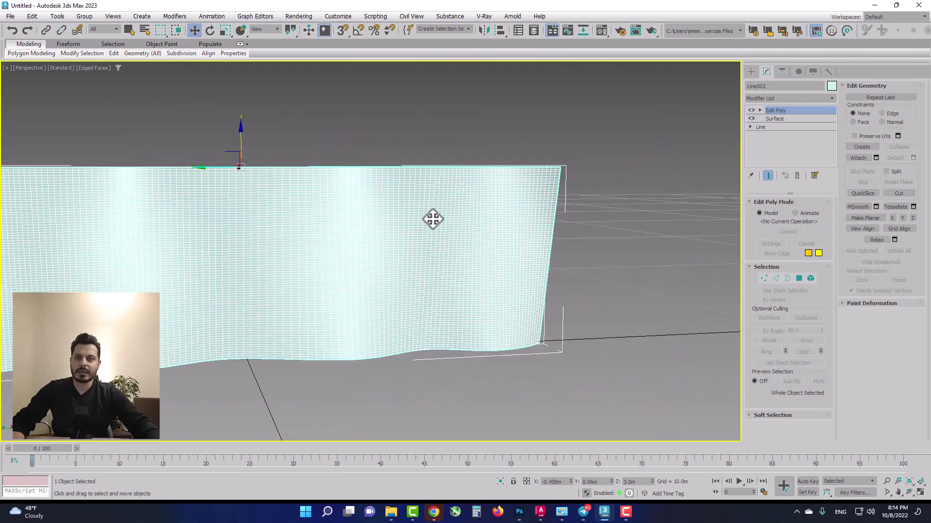
# - Apply the Generate Topology brick pattern to the wall mesh from a selected edge
pyautogui.click(44, 53)
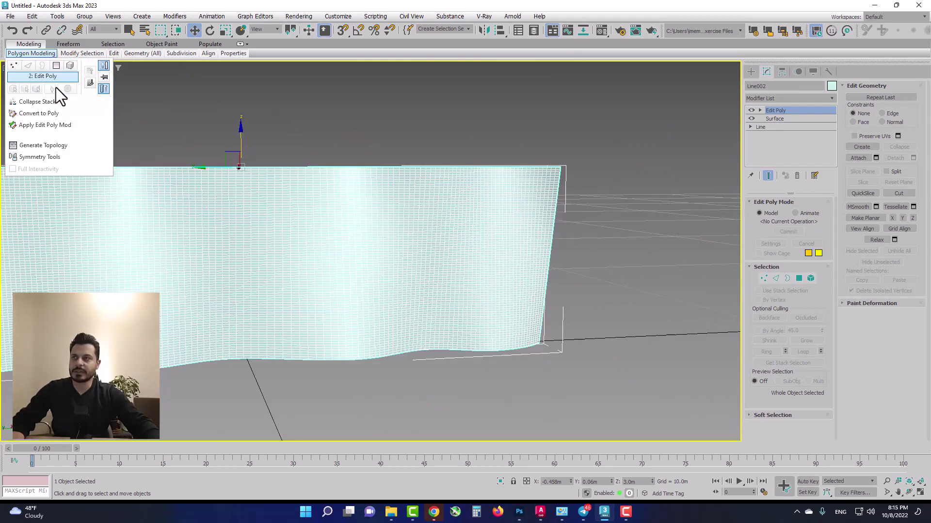
pyautogui.click(60, 146)
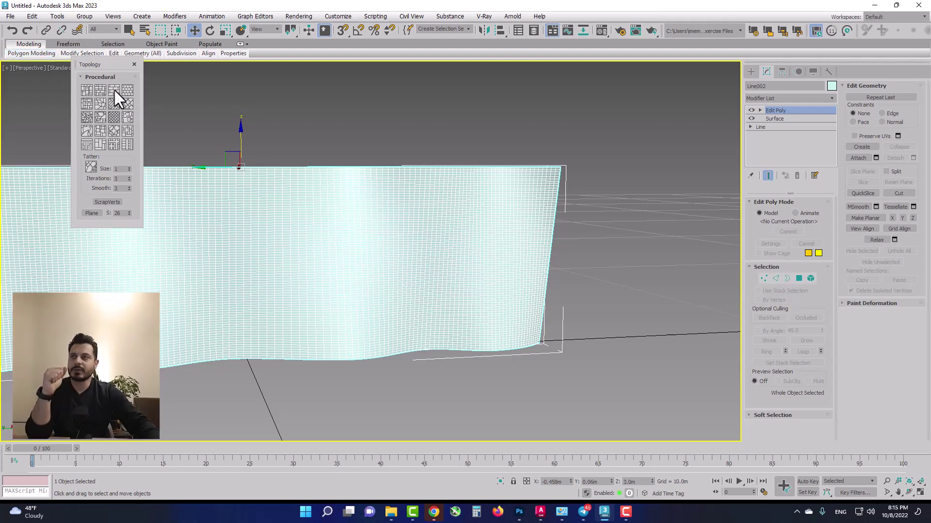
pyautogui.click(775, 278)
pyautogui.scroll(5, 334, 257)
pyautogui.click(378, 222)
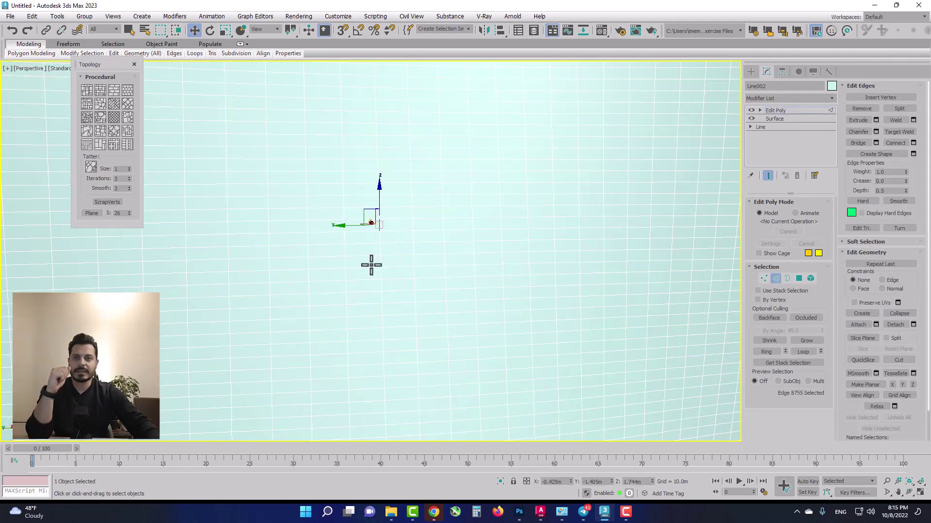
pyautogui.click(114, 91)
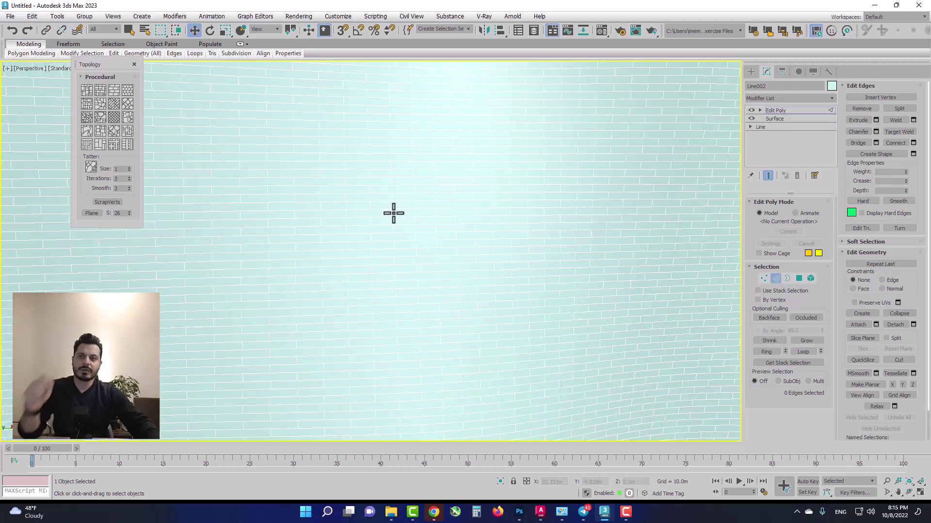
# - Orbit and zoom to check the brick pattern across the whole wavy wall
pyautogui.scroll(-2, 393, 213)
pyautogui.scroll(-4, 393, 225)
pyautogui.moveTo(462, 212); pyautogui.dragTo(447, 219, button='middle')
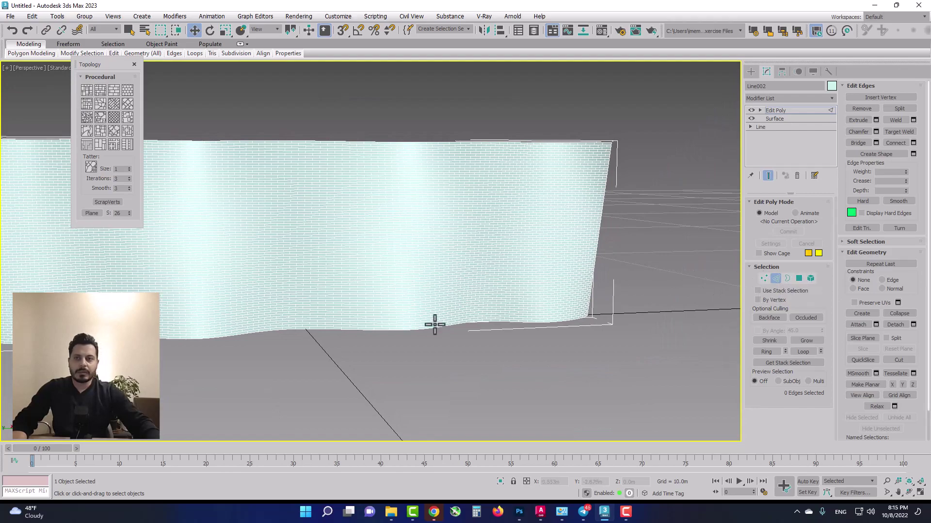
pyautogui.moveTo(332, 341)
pyautogui.keyDown('alt'); pyautogui.mouseDown(button='middle')
pyautogui.moveTo(358, 309)
pyautogui.moveTo(367, 328)
pyautogui.moveTo(382, 328)
pyautogui.moveTo(349, 333)
pyautogui.moveTo(332, 293)
pyautogui.moveTo(344, 308)
pyautogui.mouseUp(button='middle'); pyautogui.keyUp('alt')
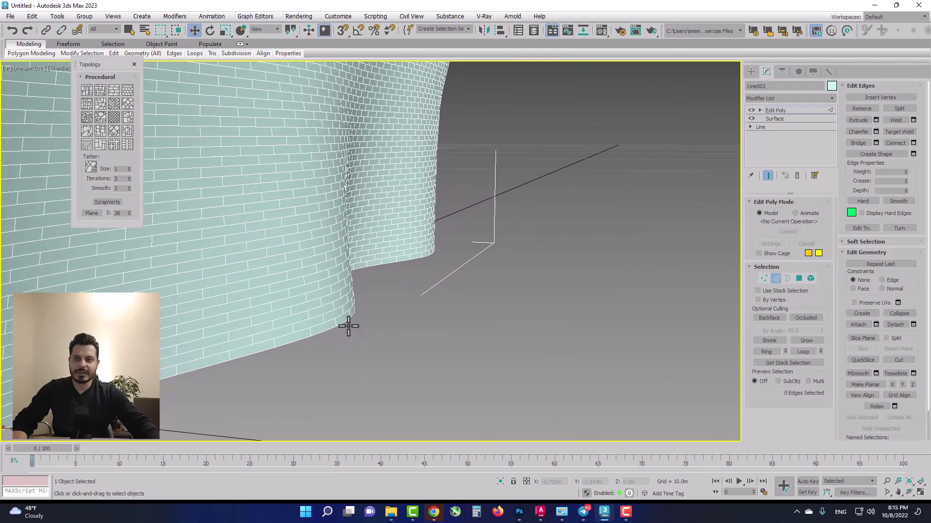
pyautogui.scroll(-10, 370, 320)
pyautogui.moveTo(339, 349); pyautogui.dragTo(290, 343, button='middle')
pyautogui.scroll(8, 341, 331)
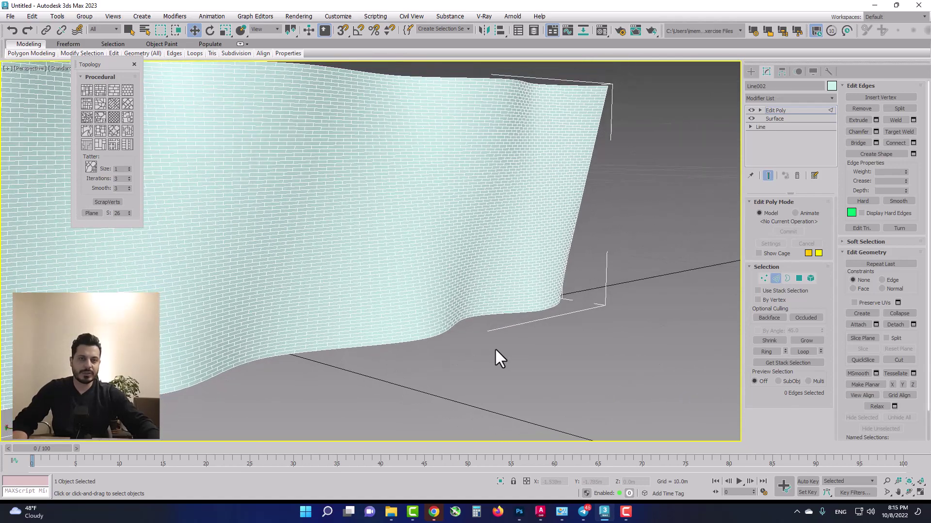
# - Select a single brick polygon and grow the selection to a patch of bricks
pyautogui.press('4')
pyautogui.click(388, 290)
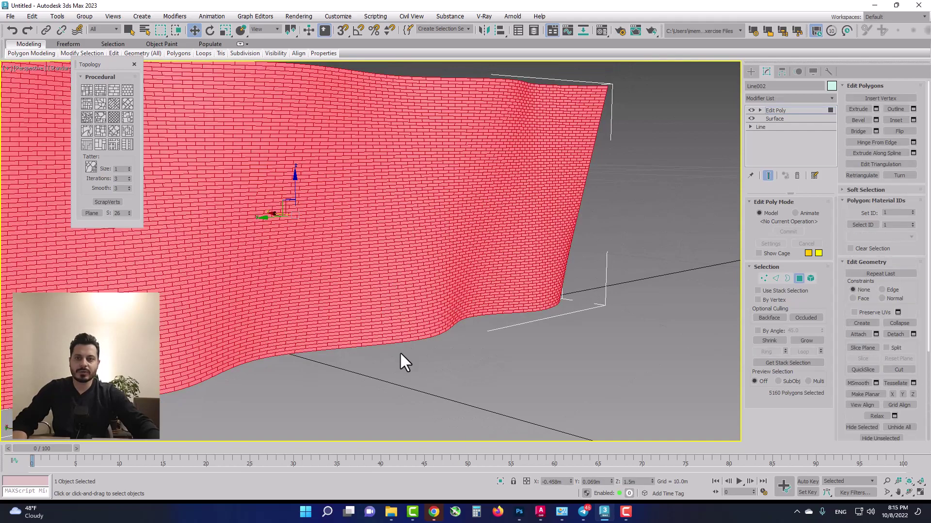
pyautogui.press('F2')
pyautogui.scroll(2, 398, 333)
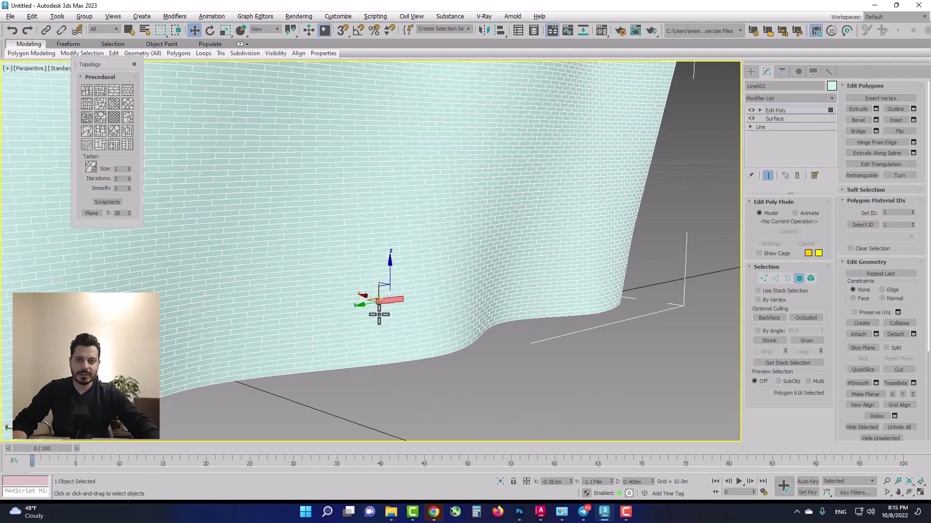
pyautogui.keyDown('alt'); pyautogui.moveTo(379, 316); pyautogui.dragTo(378, 335, button='middle'); pyautogui.keyUp('alt')
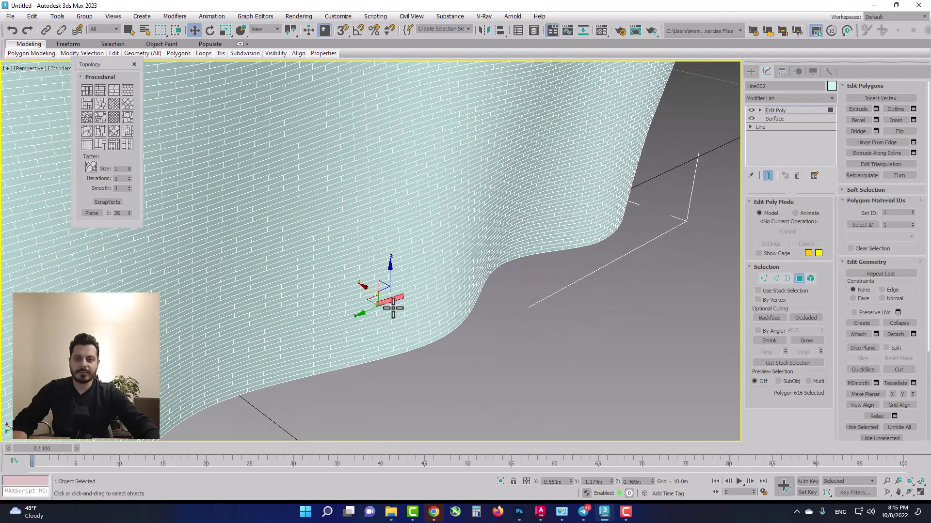
pyautogui.hotkey('ctrl', 'pageup')
pyautogui.hotkey('ctrl', 'pageup')
pyautogui.hotkey('ctrl', 'pageup')
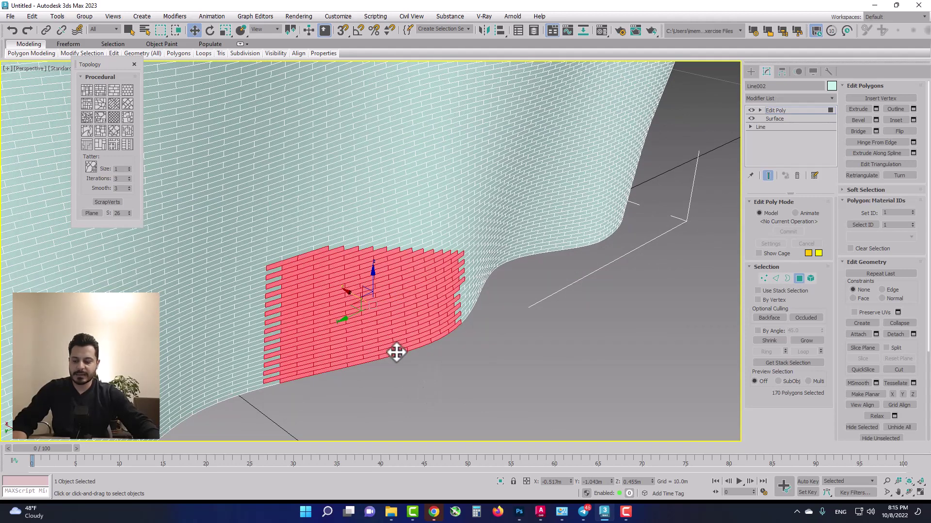
# - Scale the patch flat as a test, undo it, then select all 10,449 vertices
pyautogui.click(224, 30)
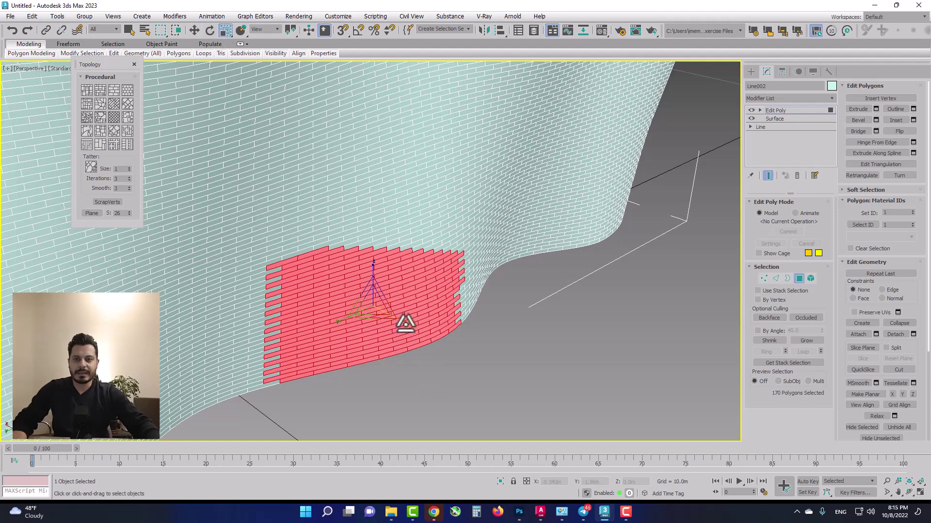
pyautogui.moveTo(405, 324); pyautogui.dragTo(118, 276)
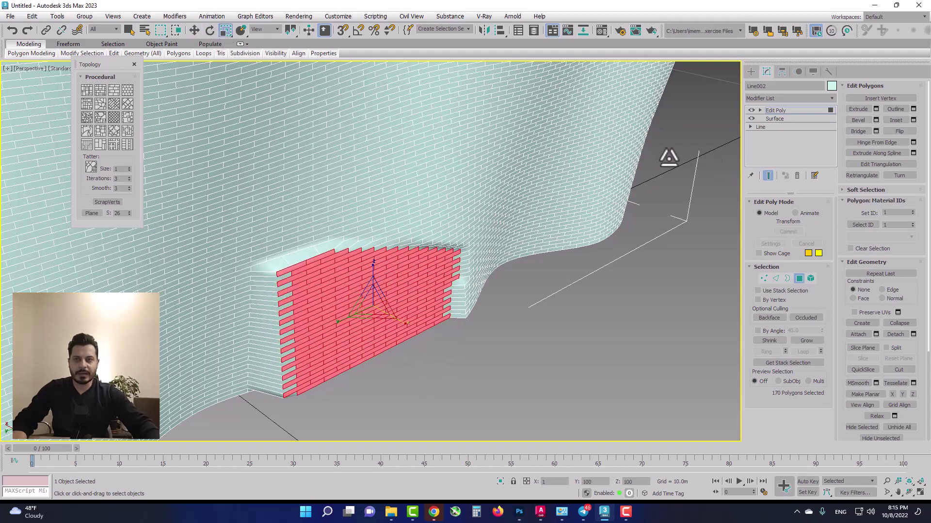
pyautogui.moveTo(623, 162)
pyautogui.keyDown('alt'); pyautogui.mouseDown(button='middle')
pyautogui.moveTo(446, 260)
pyautogui.moveTo(466, 250)
pyautogui.moveTo(352, 378)
pyautogui.mouseUp(button='middle'); pyautogui.keyUp('alt')
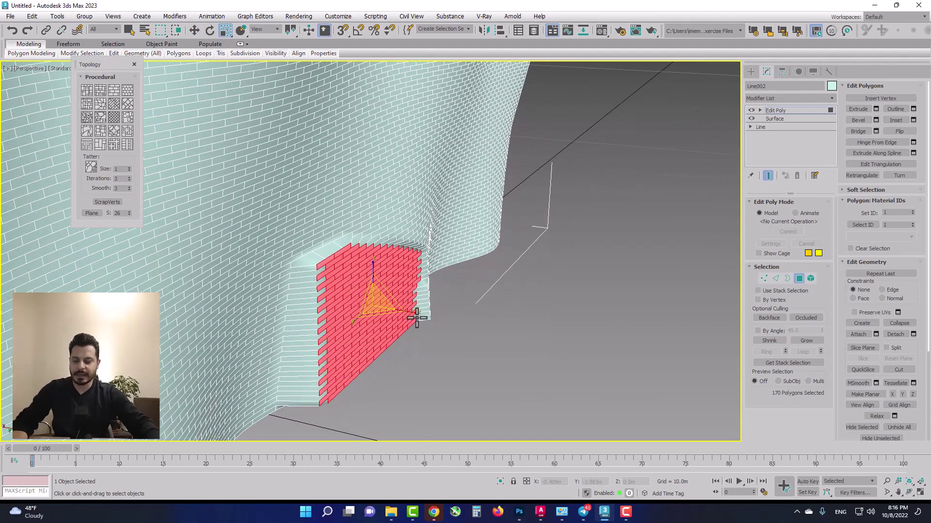
pyautogui.hotkey('ctrl', 'z')
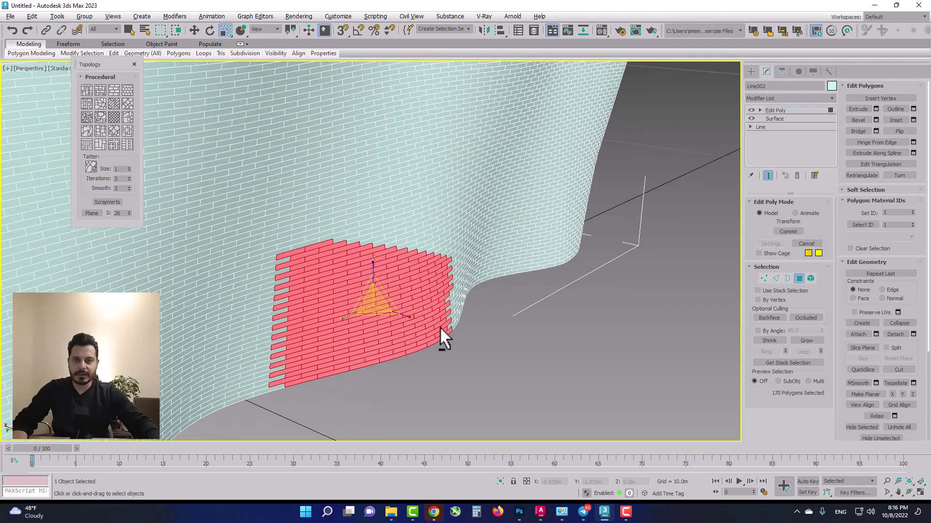
pyautogui.hotkey('shift', 'z')
pyautogui.press('1')
pyautogui.hotkey('ctrl', 'a')
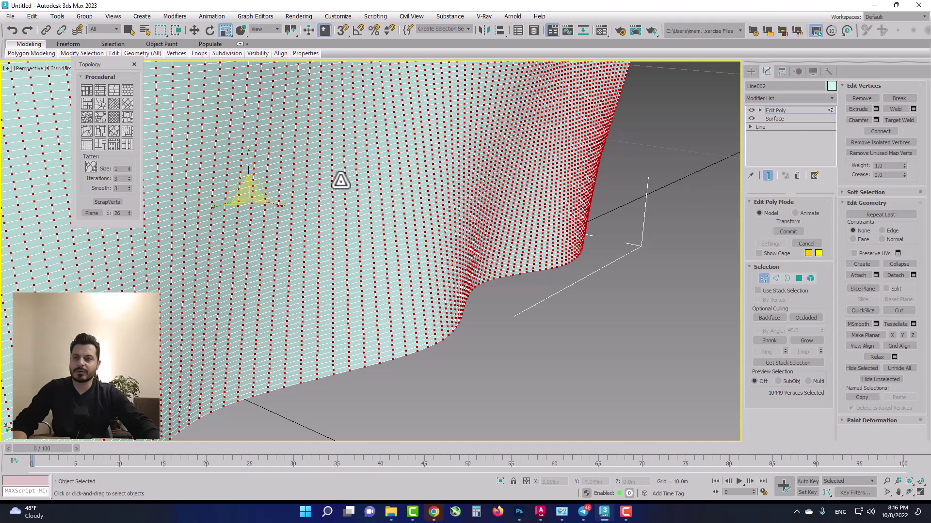
# - Break all selected vertices so each brick separates from its neighbours
pyautogui.rightClick(305, 167)
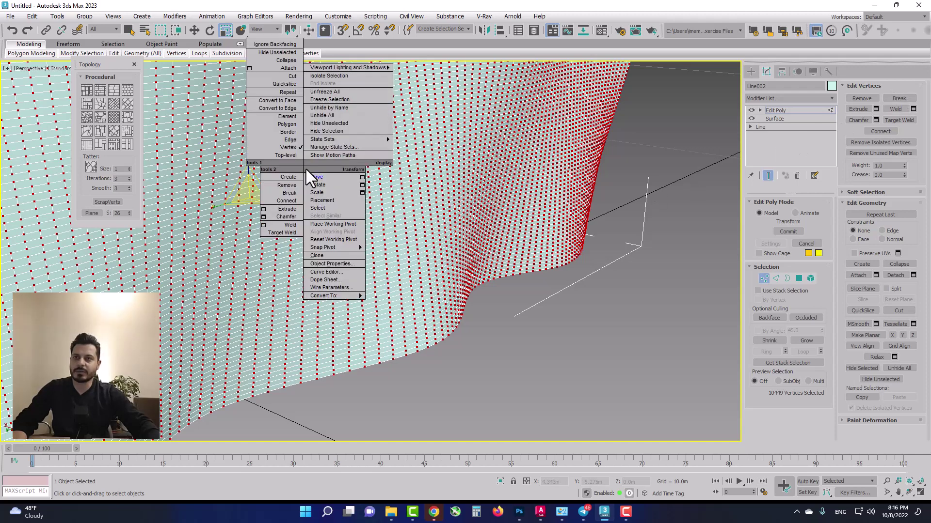
pyautogui.click(292, 192)
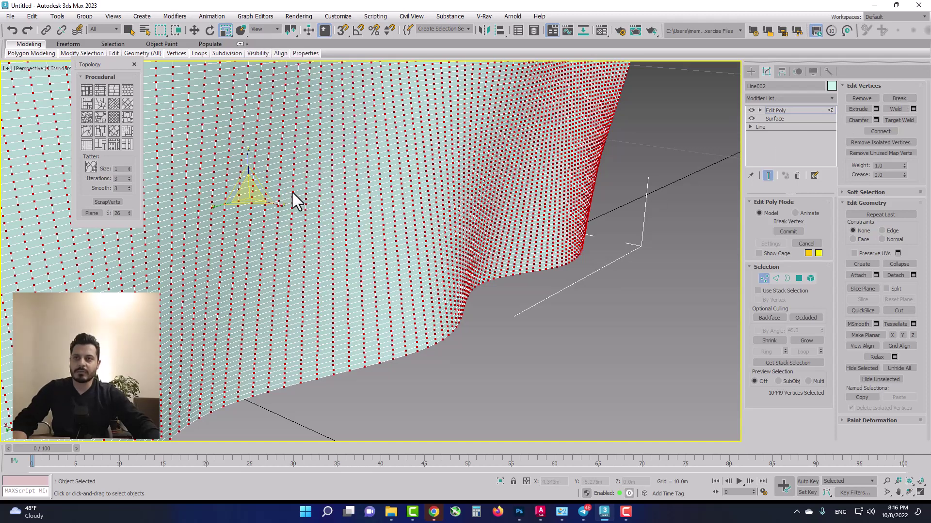
pyautogui.scroll(3, 407, 354)
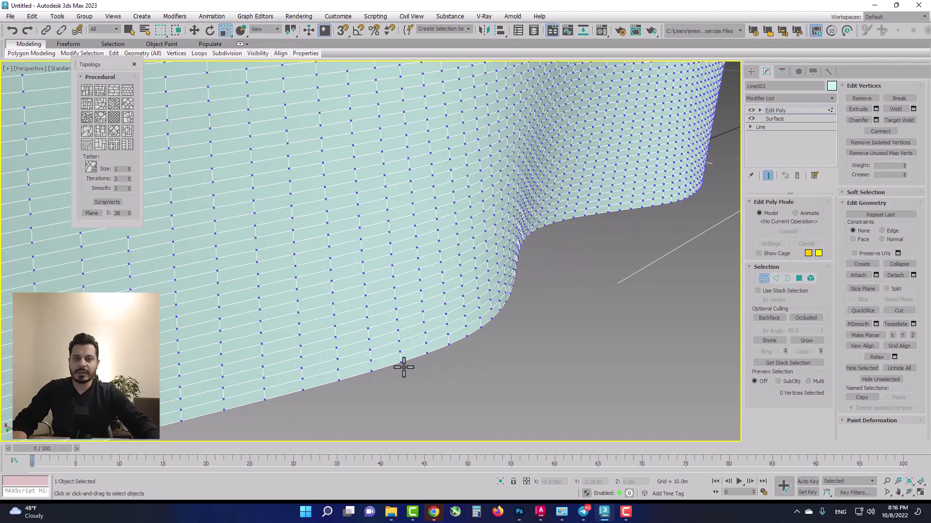
pyautogui.scroll(5, 403, 368)
pyautogui.scroll(-5, 390, 332)
pyautogui.scroll(2, 384, 280)
pyautogui.scroll(2, 371, 290)
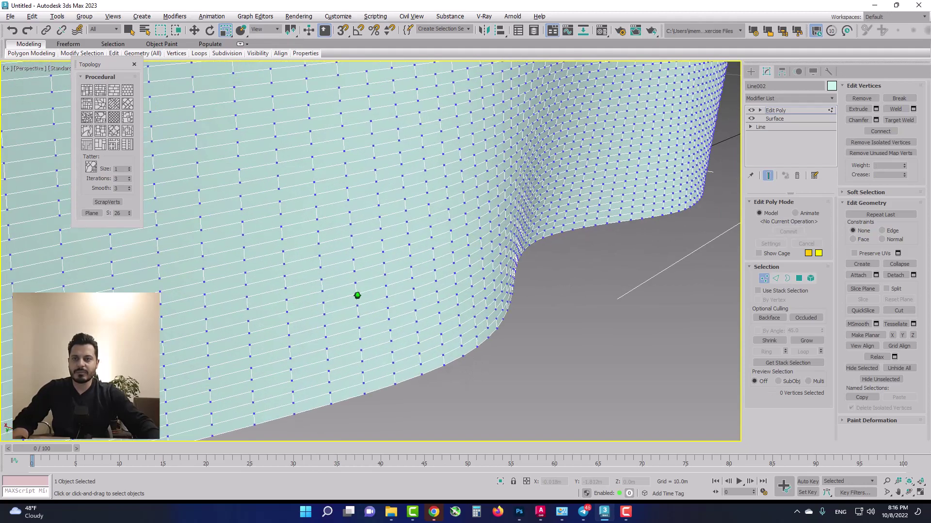
pyautogui.scroll(2, 357, 296)
pyautogui.scroll(2, 356, 294)
pyautogui.scroll(1, 356, 294)
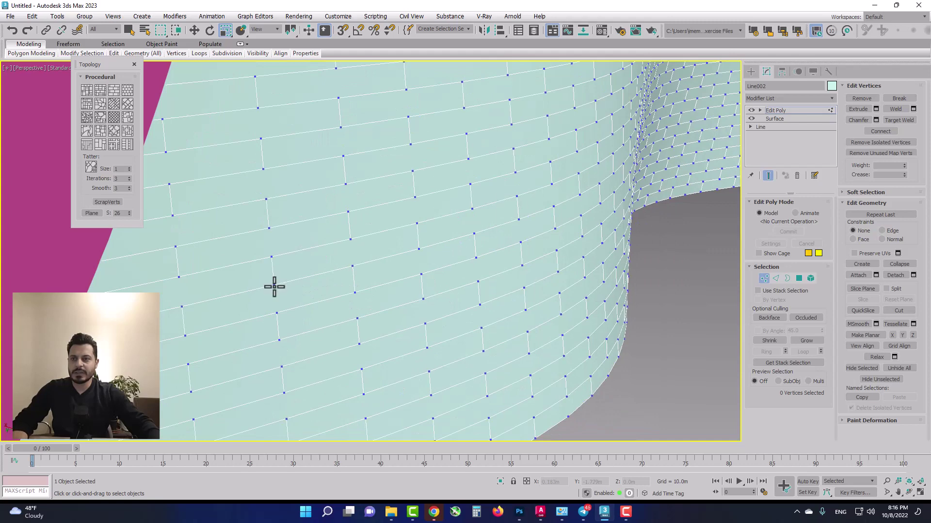
# - Pull one brick corner vertex out to check separation, then undo the dent
pyautogui.click(271, 258)
pyautogui.press('w')
pyautogui.keyDown('alt'); pyautogui.moveTo(307, 291); pyautogui.dragTo(306, 285, button='middle'); pyautogui.keyUp('alt')
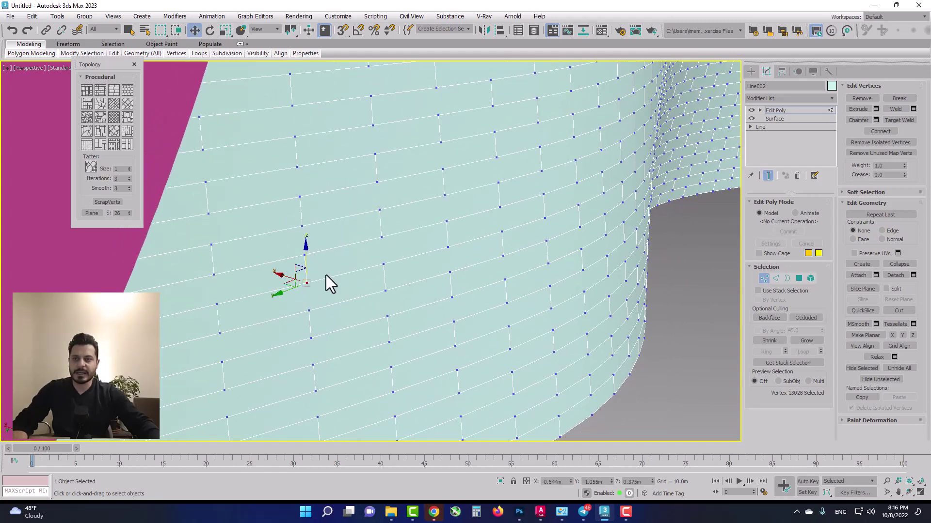
pyautogui.click(327, 293)
pyautogui.click(307, 284)
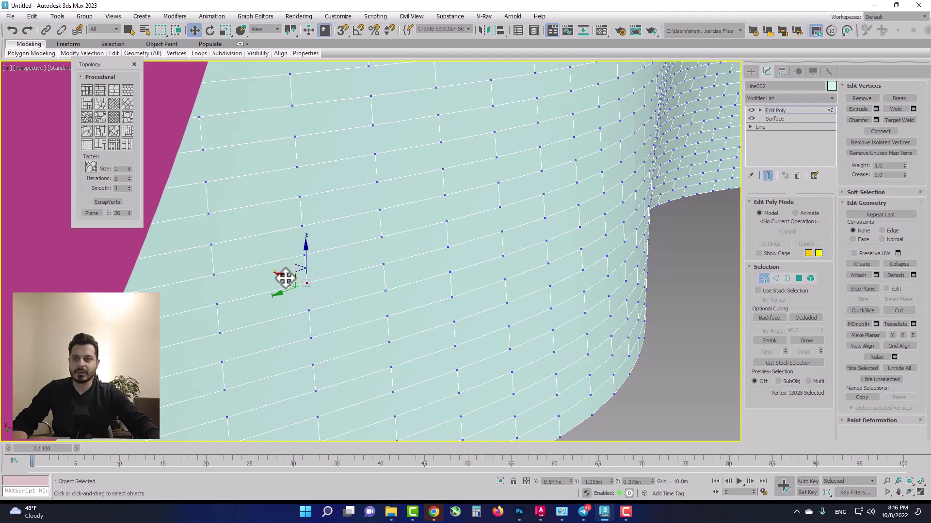
pyautogui.moveTo(285, 278); pyautogui.dragTo(264, 273)
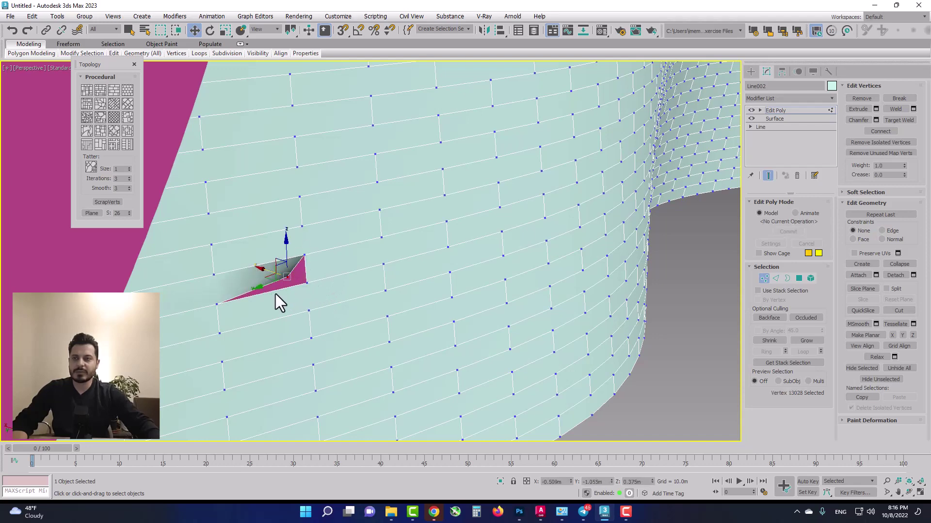
pyautogui.keyDown('alt'); pyautogui.moveTo(301, 285); pyautogui.dragTo(304, 278, button='middle'); pyautogui.keyUp('alt')
pyautogui.hotkey('ctrl', 'z')
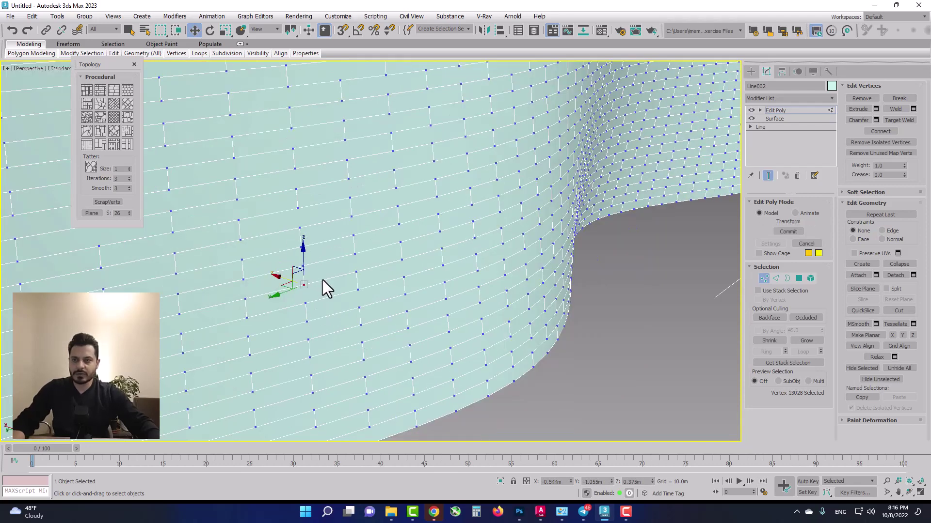
# - Move a single brick polygon away from the wall and back to test independence
pyautogui.press('4')
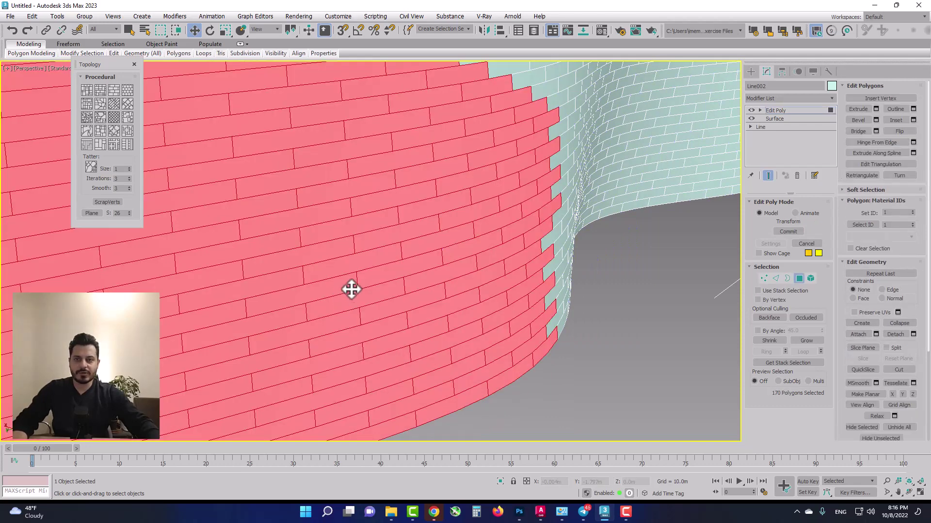
pyautogui.click(352, 290)
pyautogui.keyDown('alt'); pyautogui.moveTo(353, 313); pyautogui.dragTo(281, 291, button='middle'); pyautogui.keyUp('alt')
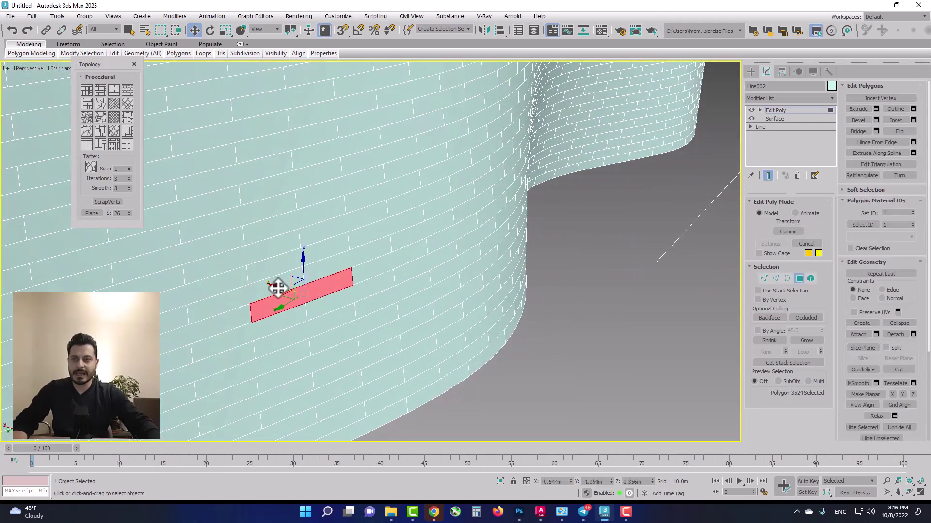
pyautogui.moveTo(275, 287)
pyautogui.mouseDown()
pyautogui.moveTo(322, 289)
pyautogui.moveTo(412, 326)
pyautogui.mouseUp()
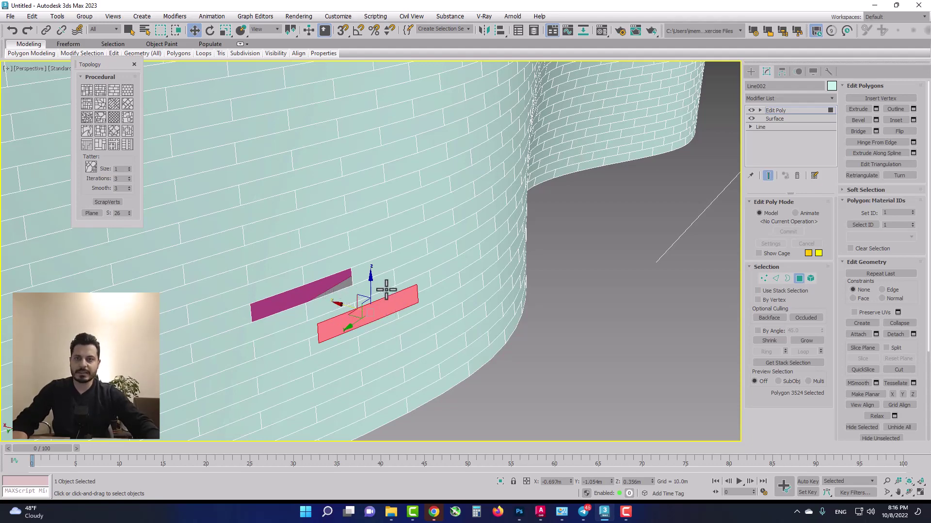
pyautogui.moveTo(332, 338); pyautogui.dragTo(344, 255)
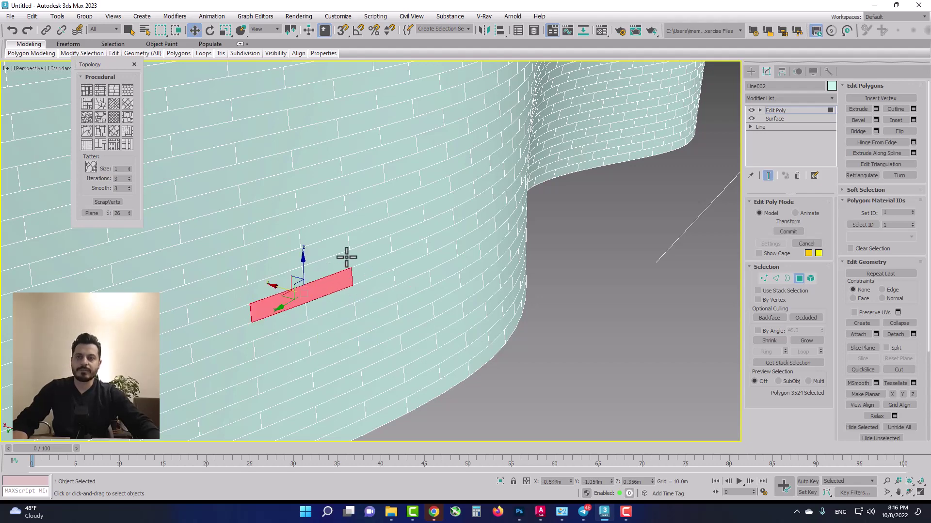
pyautogui.scroll(-3, 335, 243)
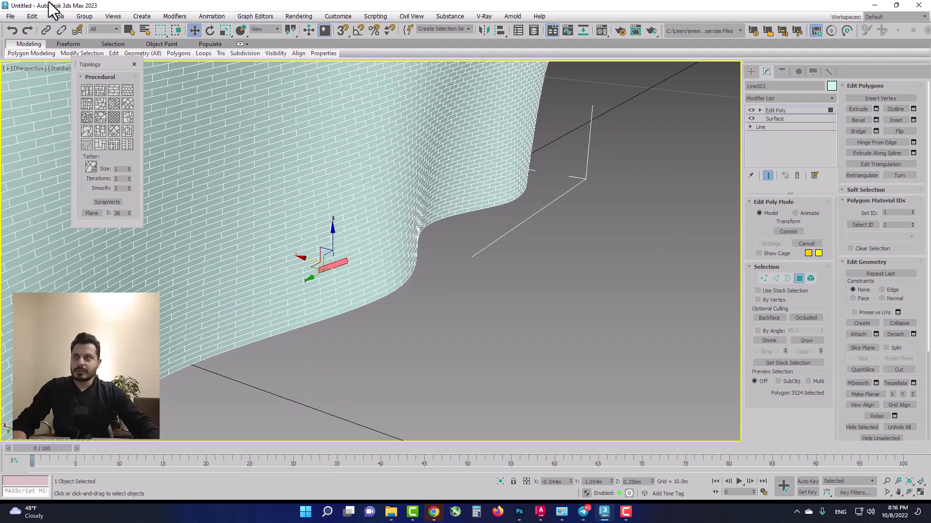
# - Close the Topology panel and select all 5,160 brick polygons
pyautogui.click(134, 63)
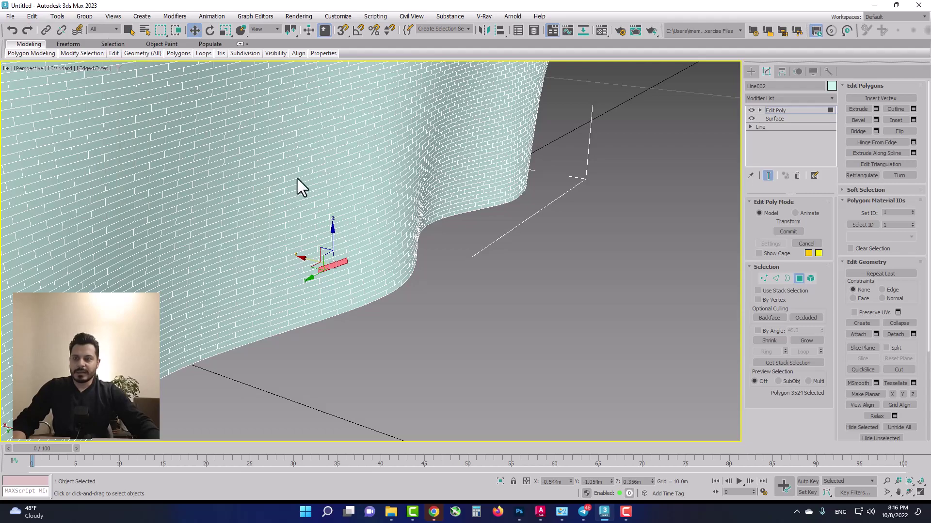
pyautogui.scroll(-1, 297, 179)
pyautogui.hotkey('ctrl', 'a')
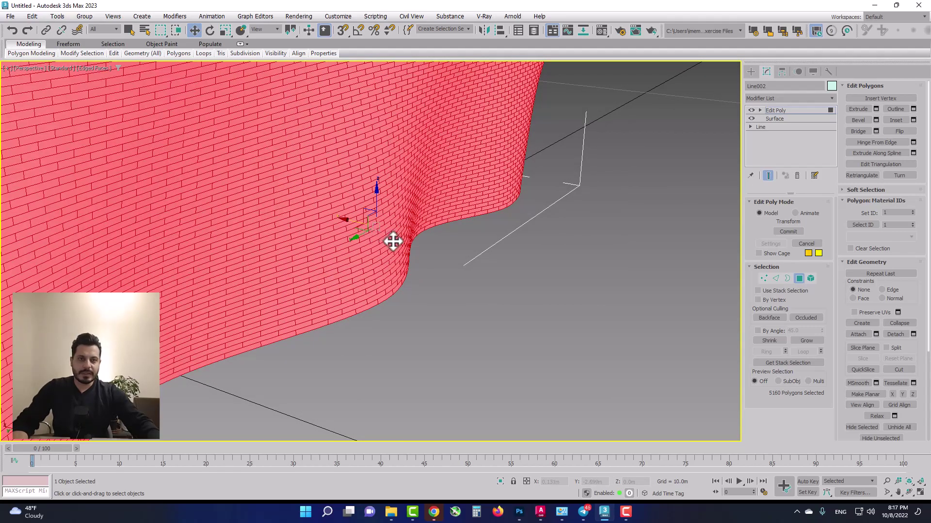
# - Scale all bricks down about their own pivot centres to open gaps, then exit Polygon level
pyautogui.moveTo(395, 241)
pyautogui.mouseDown(button='middle')
pyautogui.moveTo(451, 274)
pyautogui.moveTo(270, 265)
pyautogui.mouseUp(button='middle')
pyautogui.scroll(2, 442, 266)
pyautogui.press('r')
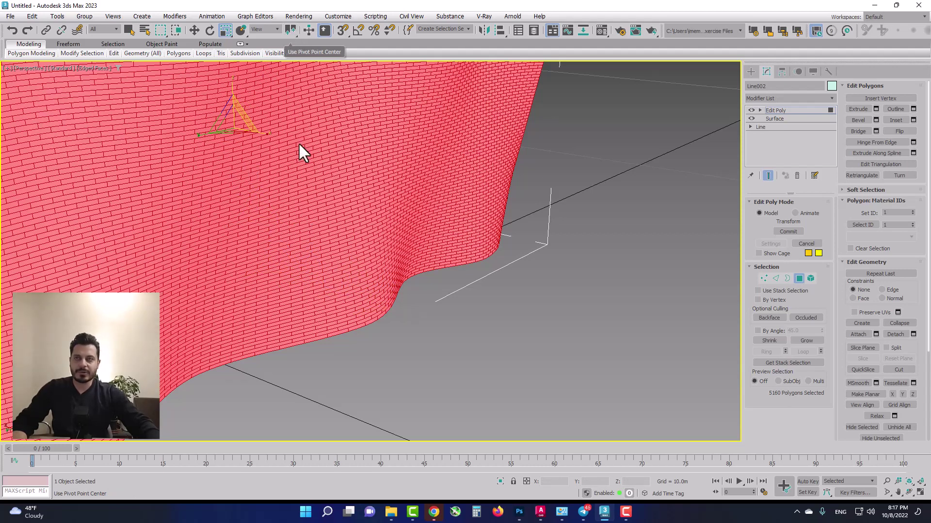
pyautogui.click(372, 311)
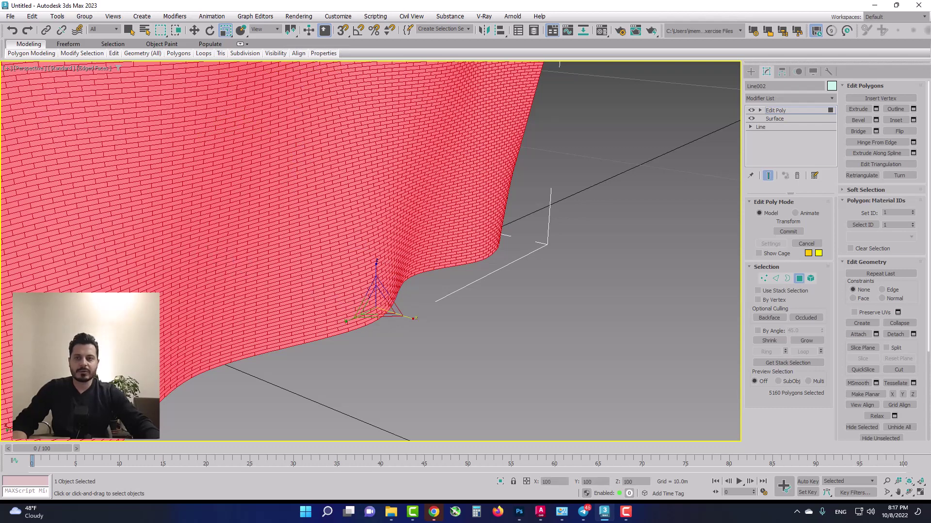
pyautogui.moveTo(0, 167); pyautogui.dragTo(378, 310)
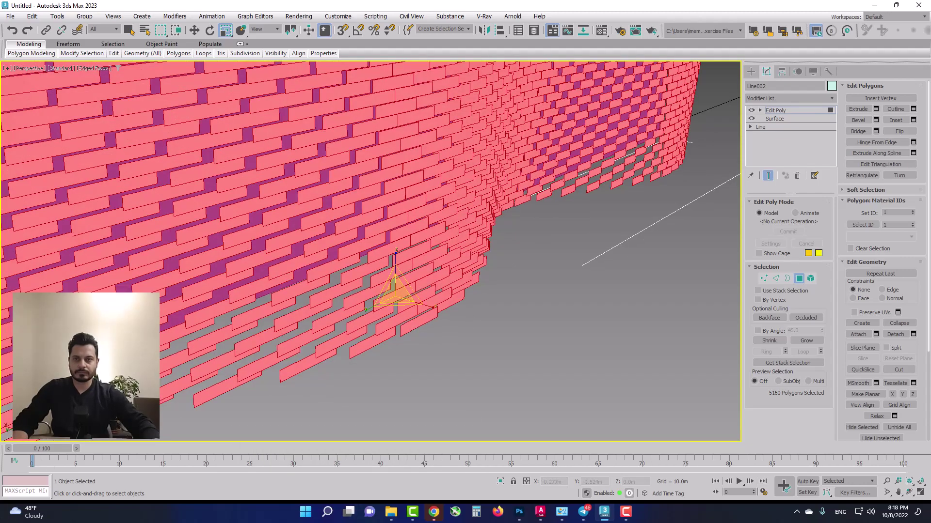
pyautogui.scroll(-3, 383, 330)
pyautogui.scroll(-2, 369, 356)
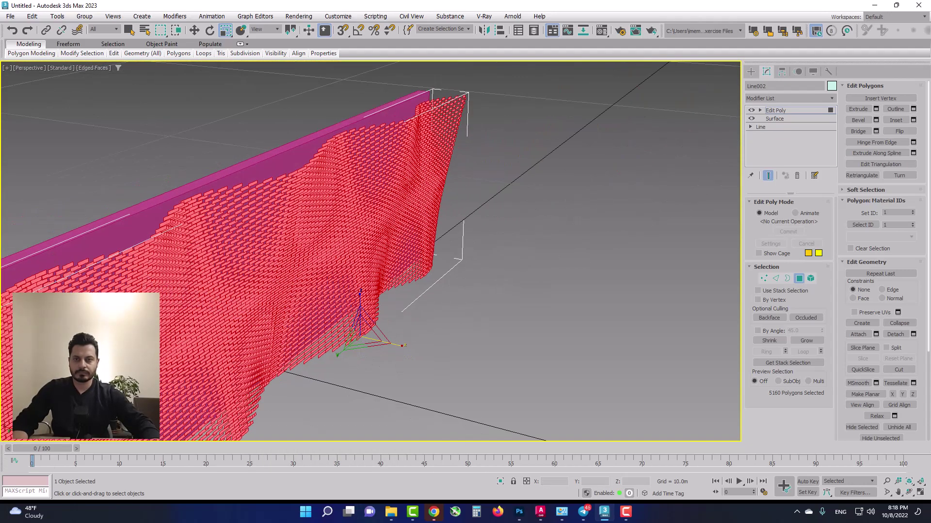
pyautogui.click(269, 234)
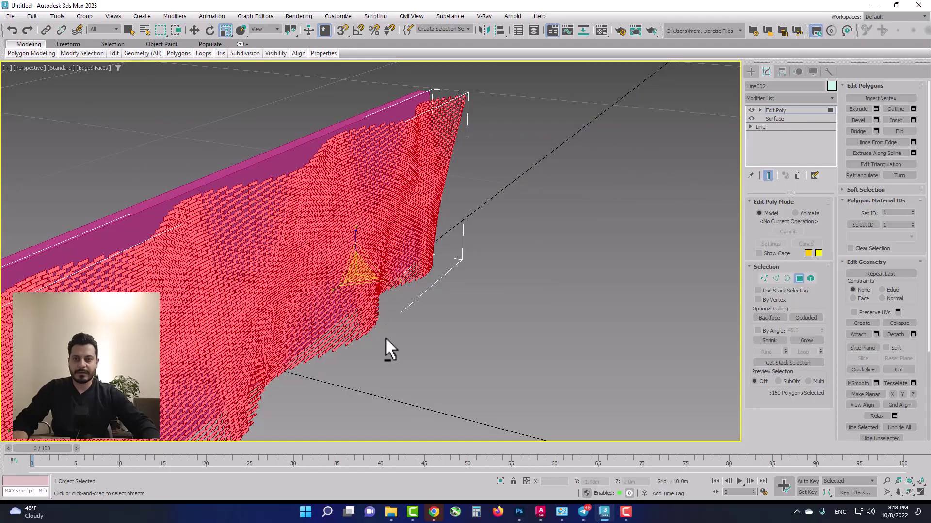
pyautogui.moveTo(385, 338)
pyautogui.keyDown('alt'); pyautogui.mouseDown(button='middle')
pyautogui.moveTo(280, 301)
pyautogui.moveTo(255, 303)
pyautogui.mouseUp(button='middle'); pyautogui.keyUp('alt')
pyautogui.keyDown('alt'); pyautogui.moveTo(250, 309); pyautogui.dragTo(394, 324, button='middle'); pyautogui.keyUp('alt')
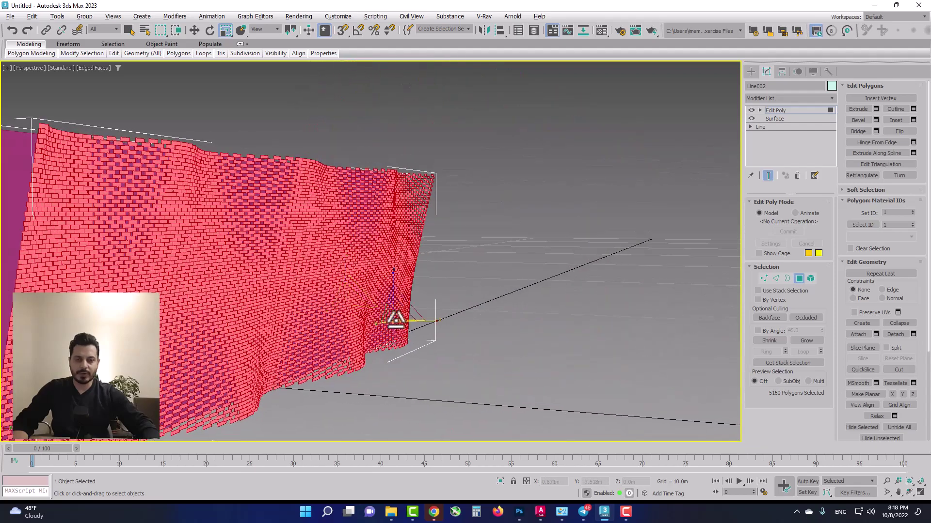
pyautogui.click(800, 280)
# - Deselect, zoom in to inspect the gaps between bricks, then reselect Line002
pyautogui.click(417, 396)
pyautogui.scroll(3, 356, 374)
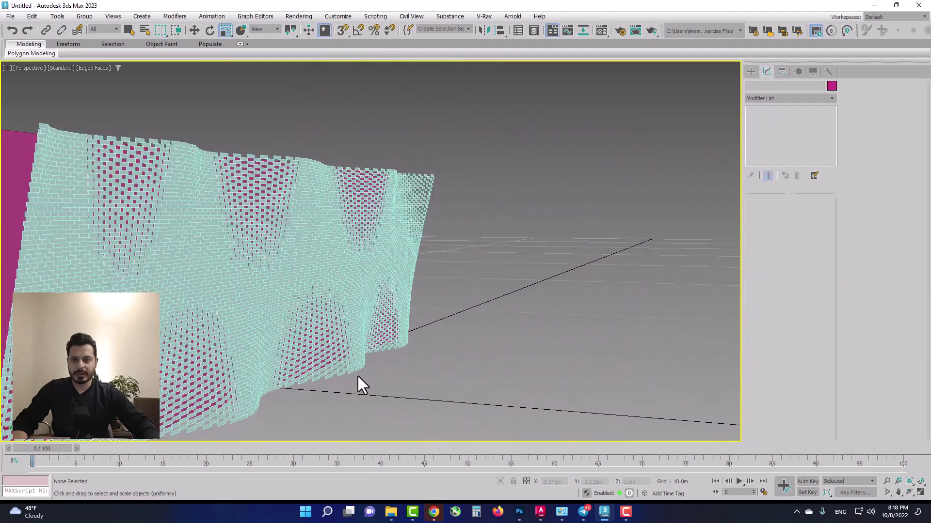
pyautogui.scroll(3, 347, 359)
pyautogui.scroll(3, 354, 362)
pyautogui.scroll(2, 479, 369)
pyautogui.moveTo(479, 368)
pyautogui.mouseDown(button='middle')
pyautogui.moveTo(403, 357)
pyautogui.moveTo(365, 322)
pyautogui.moveTo(412, 301)
pyautogui.moveTo(397, 301)
pyautogui.moveTo(397, 315)
pyautogui.mouseUp(button='middle')
pyautogui.scroll(-3, 364, 321)
pyautogui.scroll(3, 338, 370)
pyautogui.scroll(3, 352, 350)
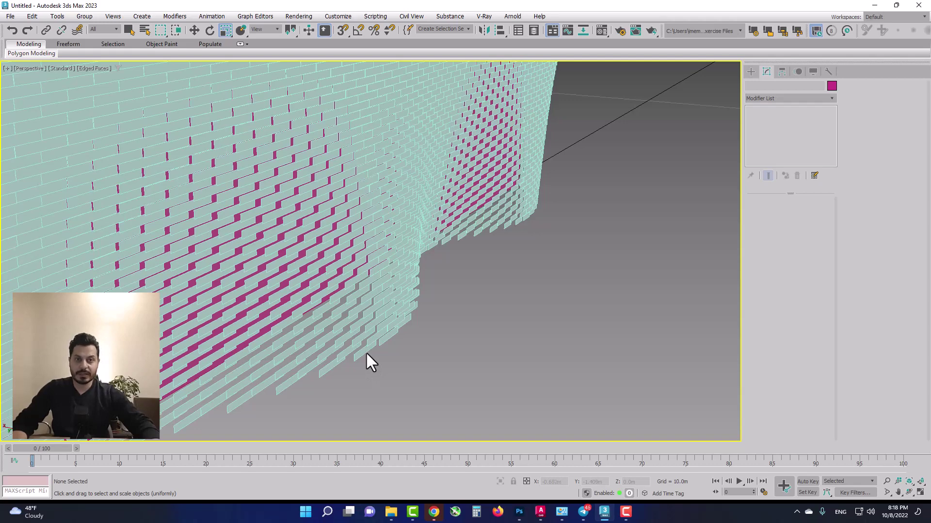
pyautogui.click(366, 303)
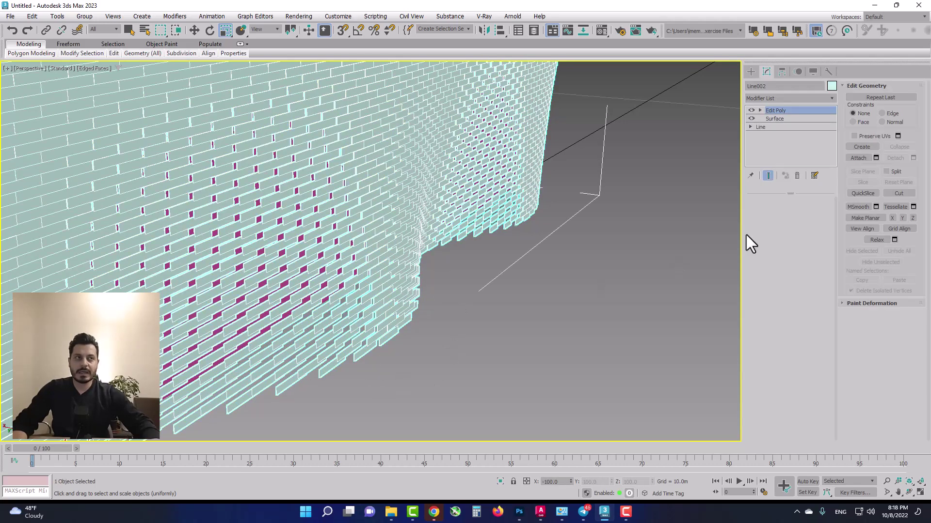
# - Add a Shell modifier with inner amount 0.1m raised to 0.2m, then deselect the wall
pyautogui.click(783, 97)
pyautogui.write('sh')
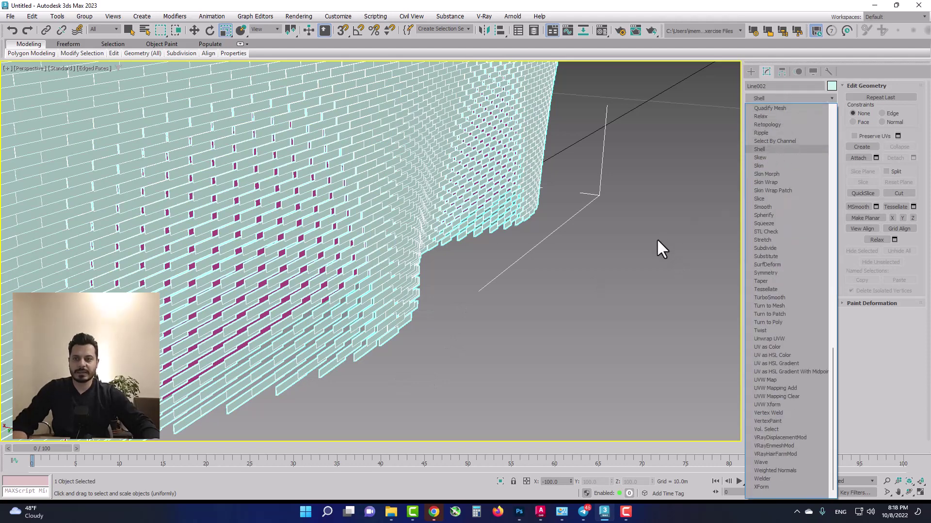
pyautogui.press('Return')
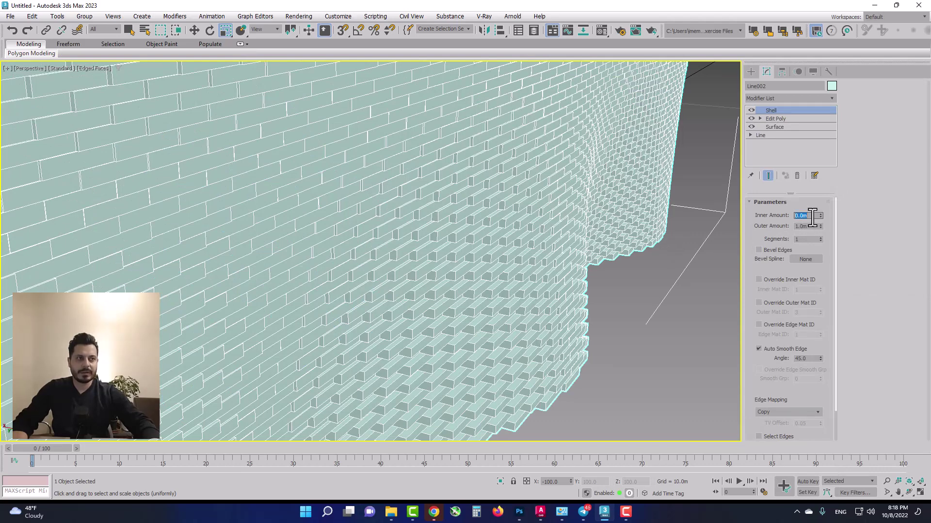
pyautogui.write('0.1')
pyautogui.press('Tab')
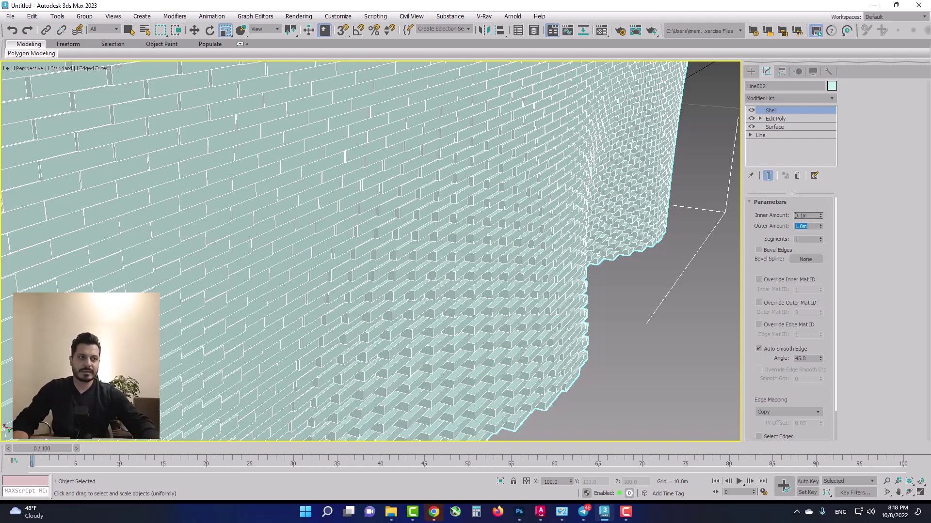
pyautogui.click(820, 214)
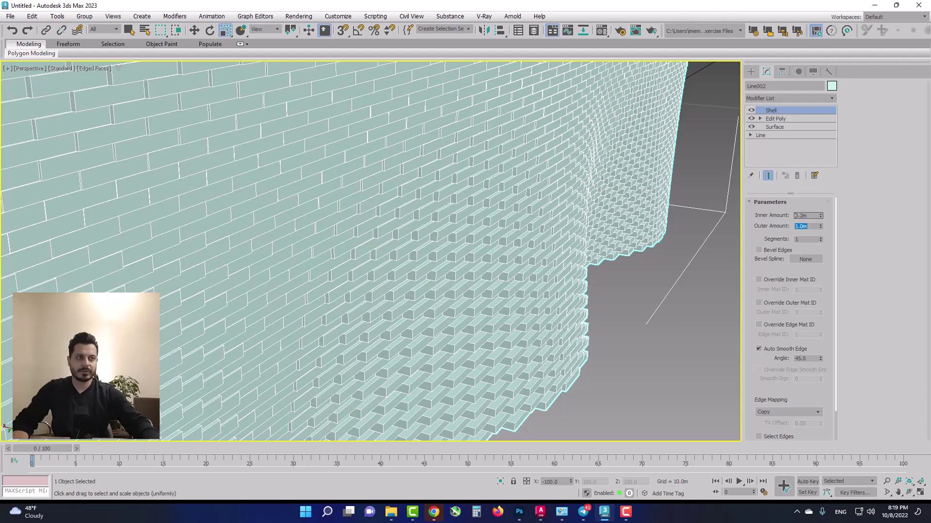
pyautogui.scroll(-2, 563, 264)
pyautogui.click(563, 263)
pyautogui.scroll(-2, 555, 274)
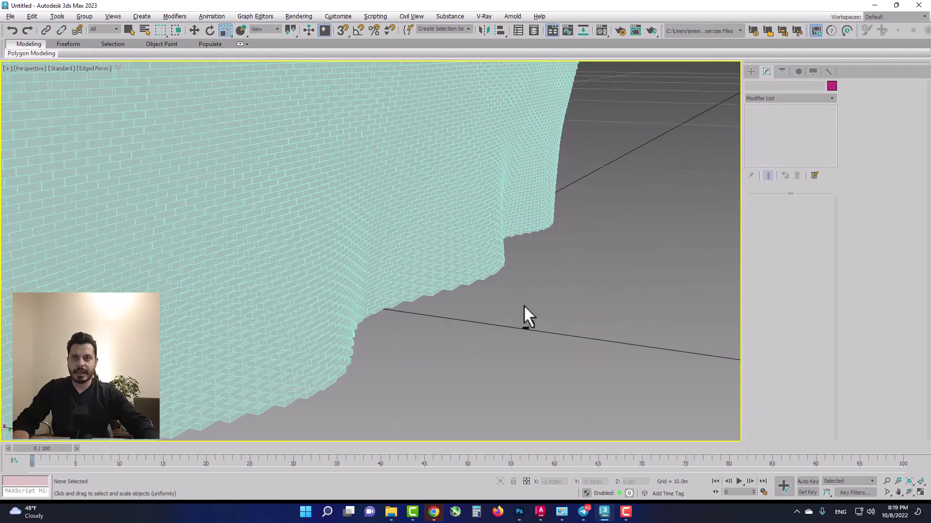
# - Switch the viewport to Clay shading and orbit to view the shelled brick wall from the side
pyautogui.scroll(-5, 519, 296)
pyautogui.scroll(5, 494, 301)
pyautogui.moveTo(409, 262)
pyautogui.mouseDown(button='middle')
pyautogui.moveTo(383, 257)
pyautogui.moveTo(358, 270)
pyautogui.moveTo(300, 239)
pyautogui.mouseUp(button='middle')
pyautogui.click(94, 68)
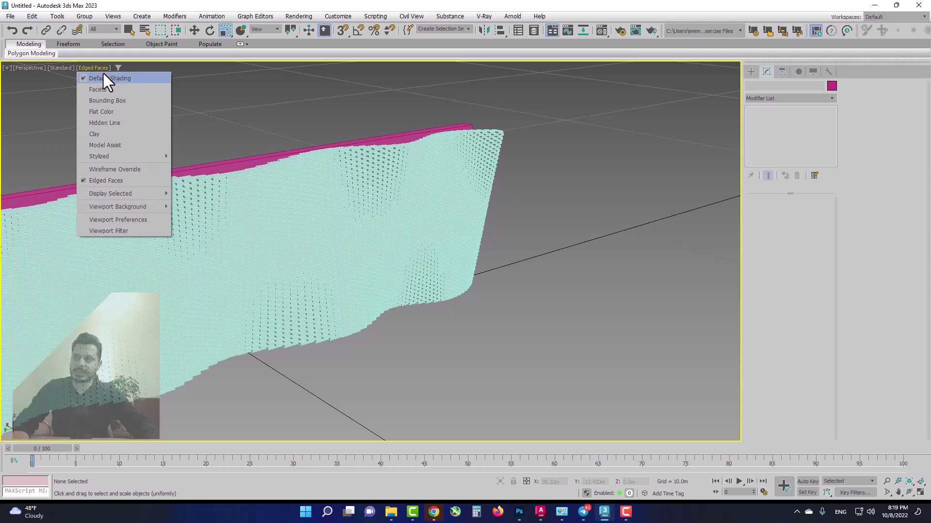
pyautogui.click(109, 135)
pyautogui.moveTo(310, 334)
pyautogui.keyDown('alt'); pyautogui.mouseDown(button='middle')
pyautogui.moveTo(329, 315)
pyautogui.moveTo(345, 316)
pyautogui.moveTo(252, 361)
pyautogui.moveTo(239, 358)
pyautogui.moveTo(316, 316)
pyautogui.mouseUp(button='middle'); pyautogui.keyUp('alt')
pyautogui.scroll(2, 240, 361)
pyautogui.click(334, 303)
pyautogui.keyDown('alt'); pyautogui.moveTo(337, 249); pyautogui.dragTo(341, 260, button='middle'); pyautogui.keyUp('alt')
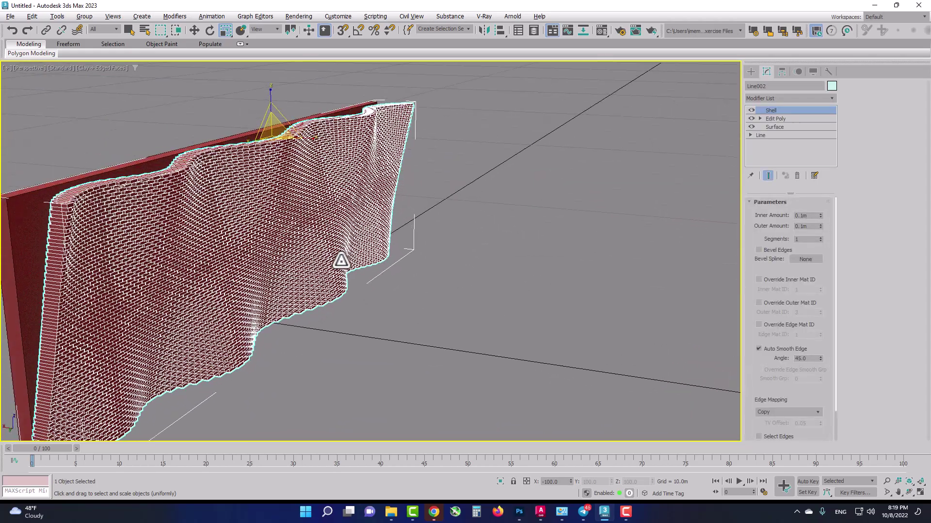